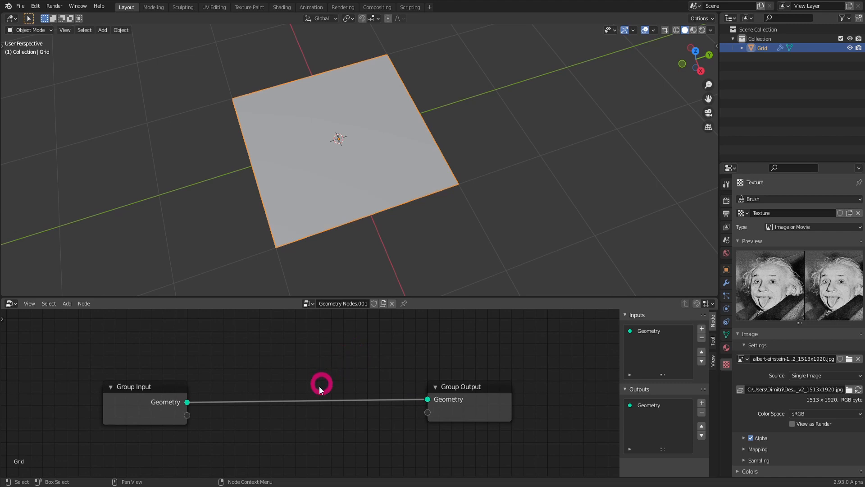
- Insert a Point Distribute node between the Group Input and Group Output nodes of the grid's node tree
scroll(331, 358, "down", 1)
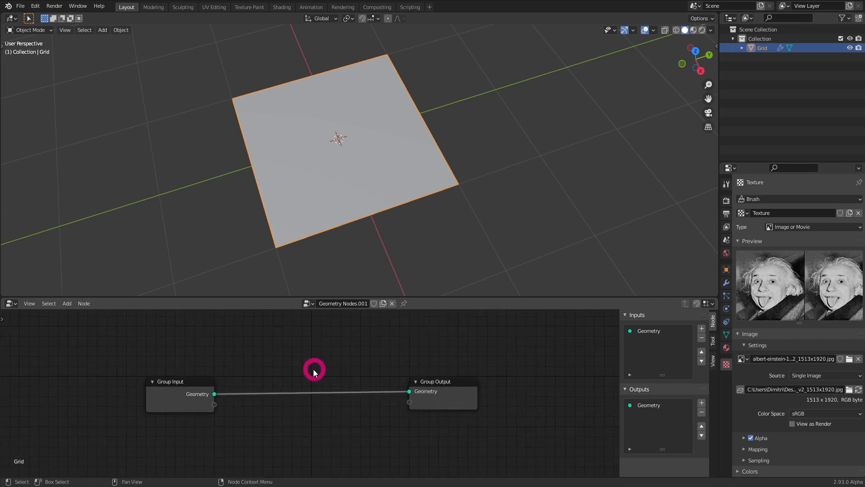
key("shift+a")
mouse_move(266, 374)
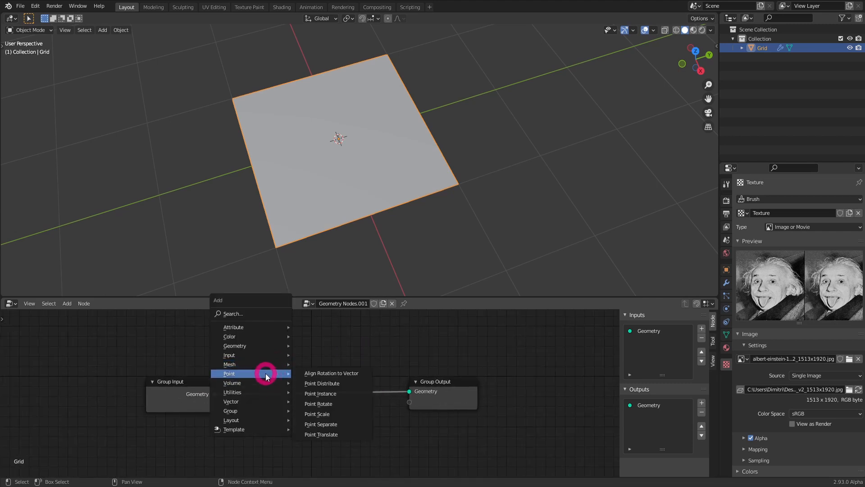
left_click(339, 384)
left_click(243, 345)
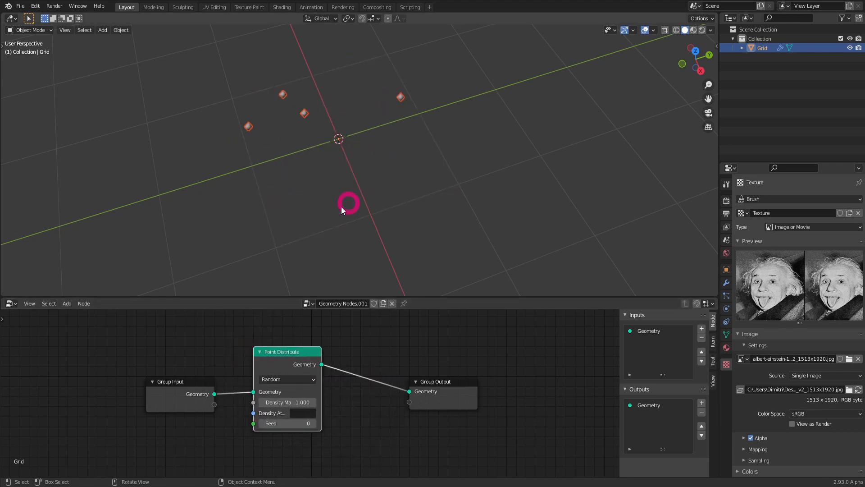
- Add a UV sphere to the scene and move it to the side of the distributed points
middle_click_drag(341, 206, 310, 139)
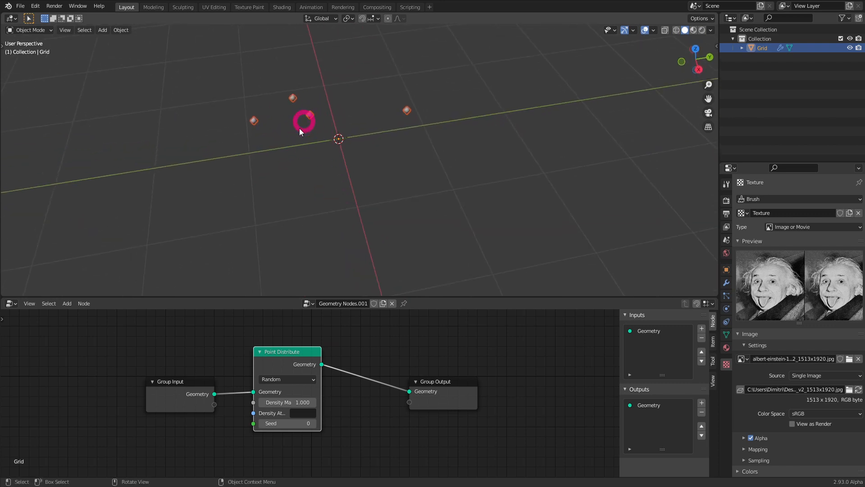
middle_click_drag(353, 144, 407, 142)
key("shift+a")
mouse_move(459, 124)
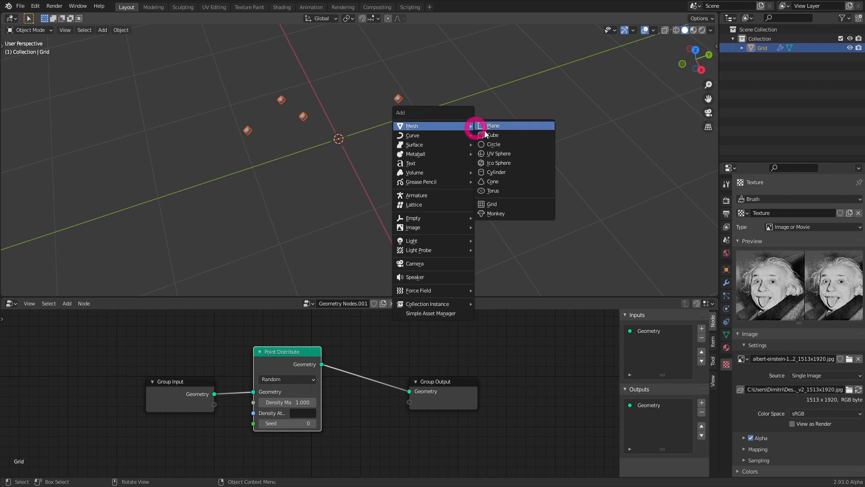
left_click(505, 161)
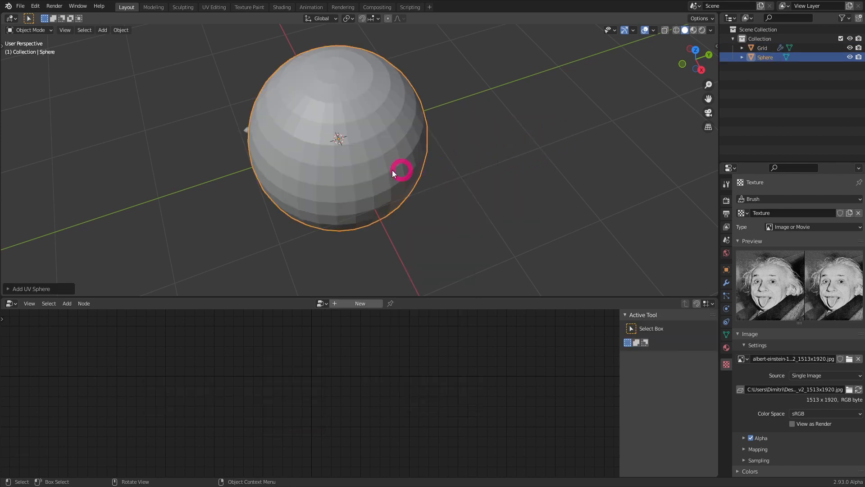
key("g")
left_click(649, 134)
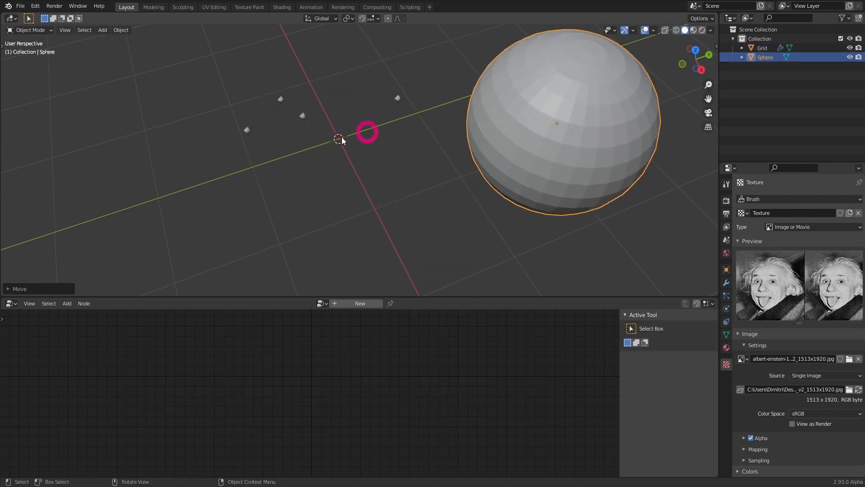
left_click(315, 243)
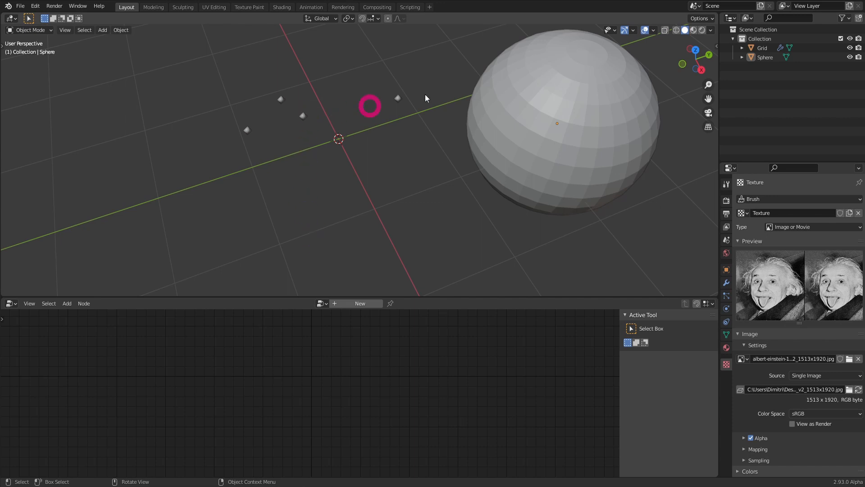
- Insert a Point Instance node after Point Distribute in the grid's node tree, with Sphere as the instanced object
left_click(763, 47)
key("shift+a")
mouse_move(368, 370)
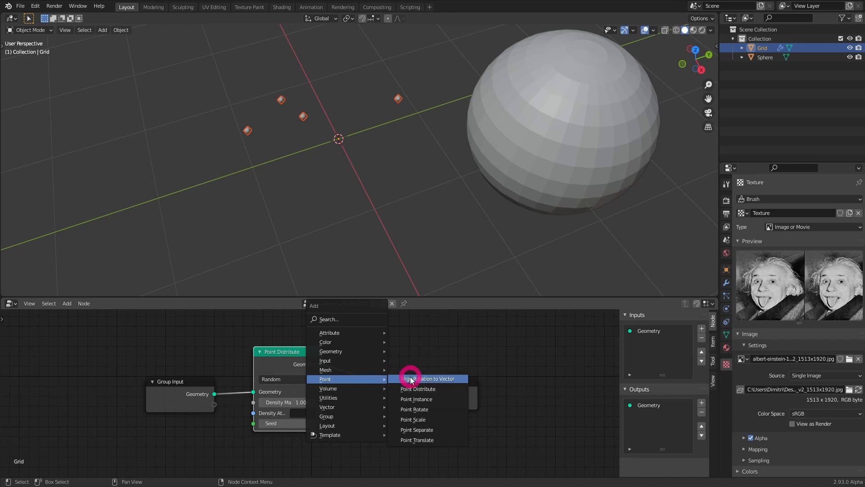
left_click(417, 399)
left_click(361, 347)
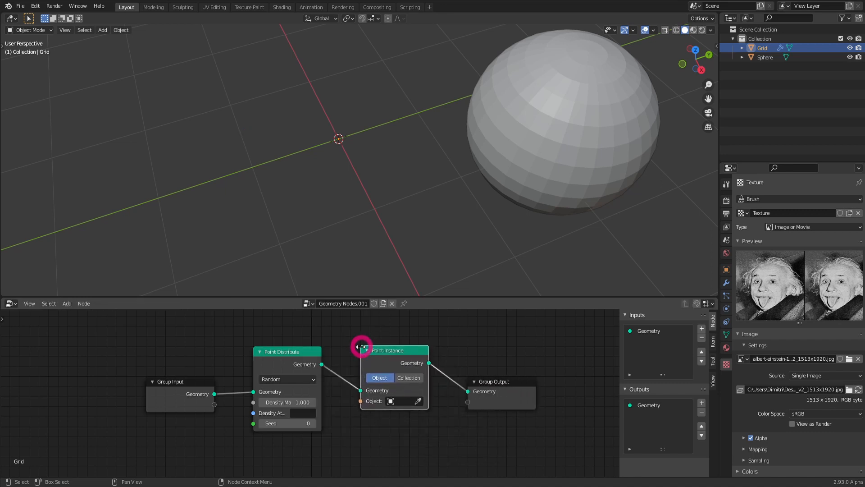
left_click(408, 400)
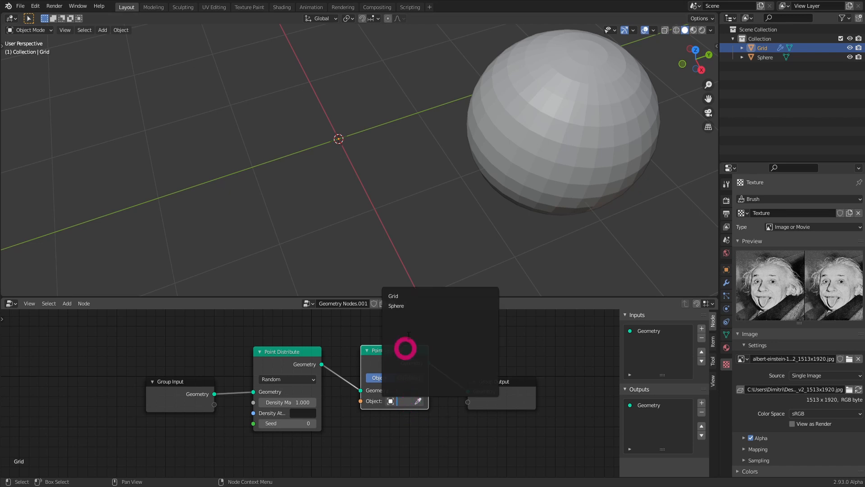
left_click(414, 307)
- Scale the original sphere down to a tiny ball and apply its scale
scroll(388, 123, "down", 4)
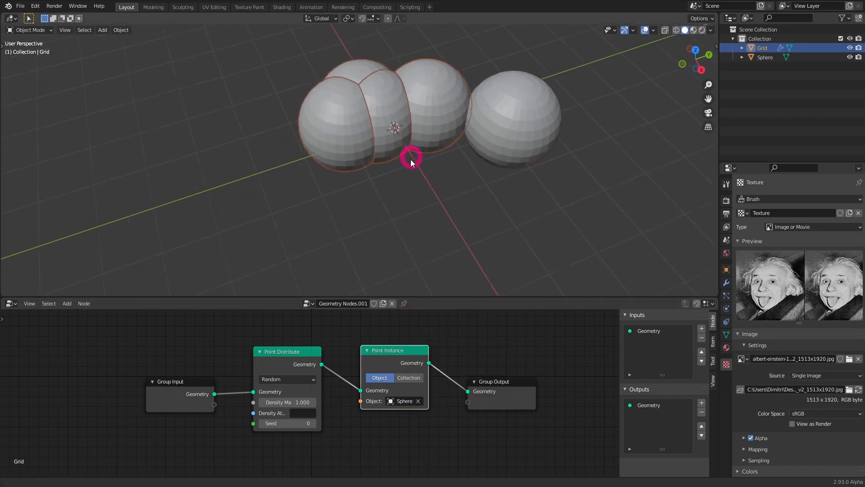
scroll(450, 135, "up", 1)
left_click(527, 118)
middle_click_drag(527, 118, 575, 135)
key("s")
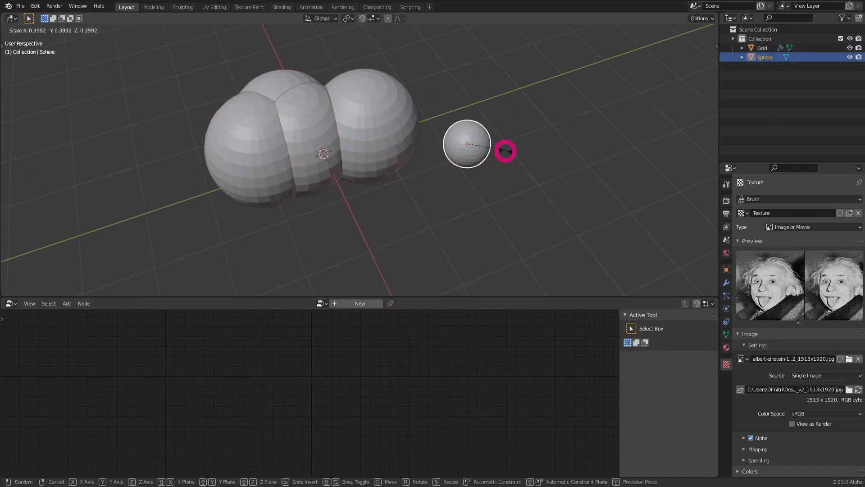
left_click(473, 144)
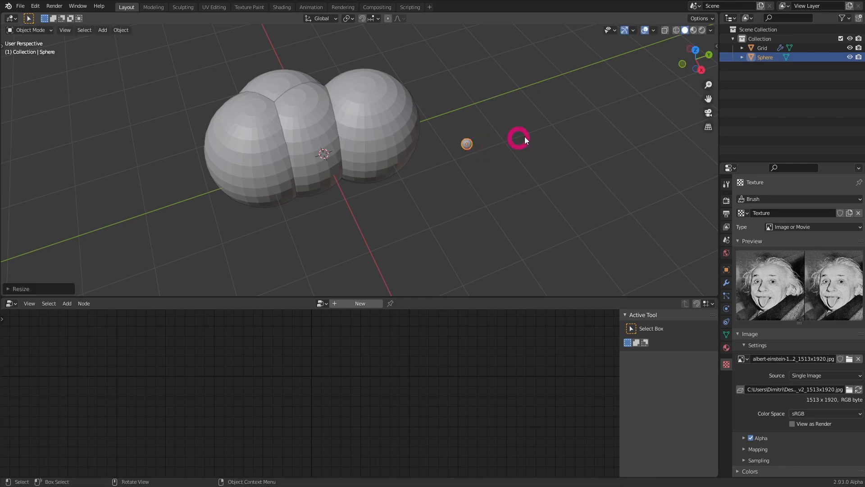
key("s")
left_click(489, 146)
key("ctrl+a")
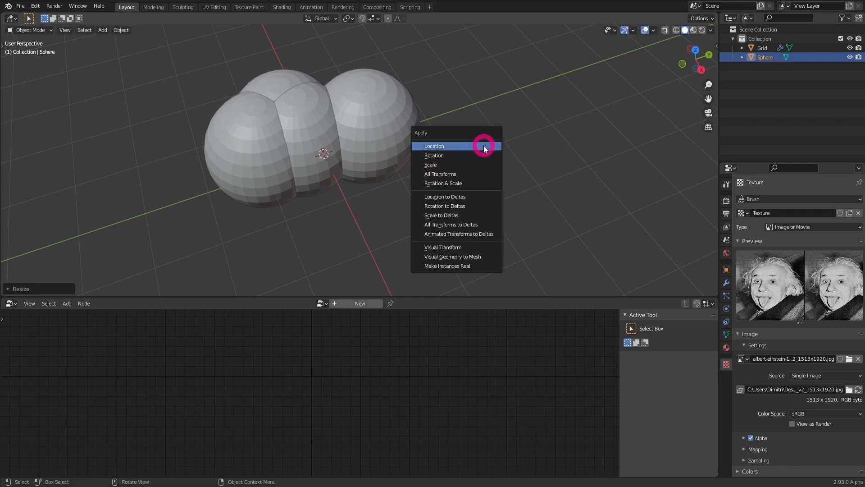
left_click(471, 165)
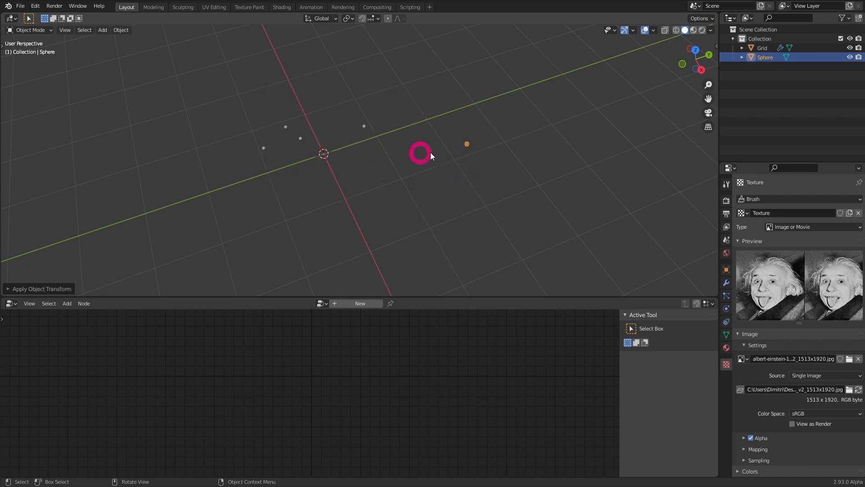
- Move the original sphere farther away from the instances and hide it in the viewport
key("g")
left_click(586, 182)
middle_click_drag(366, 161, 606, 178)
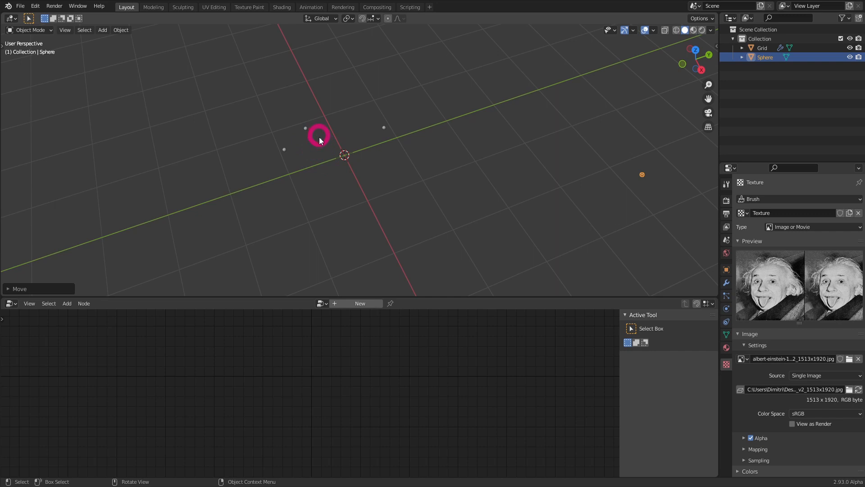
left_click(850, 57)
- Make room in the grid's node tree by moving Point Instance and Group Output away from Point Distribute
left_click(761, 48)
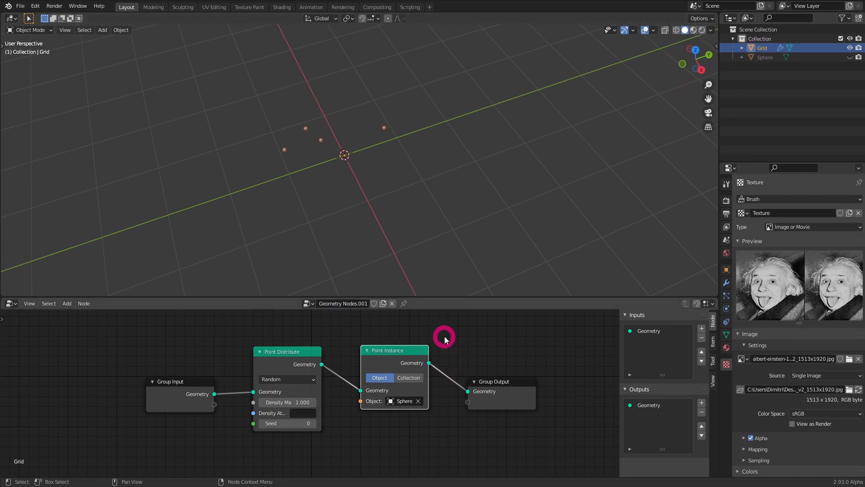
middle_click_drag(444, 339, 406, 346)
left_click_drag(314, 319, 512, 425)
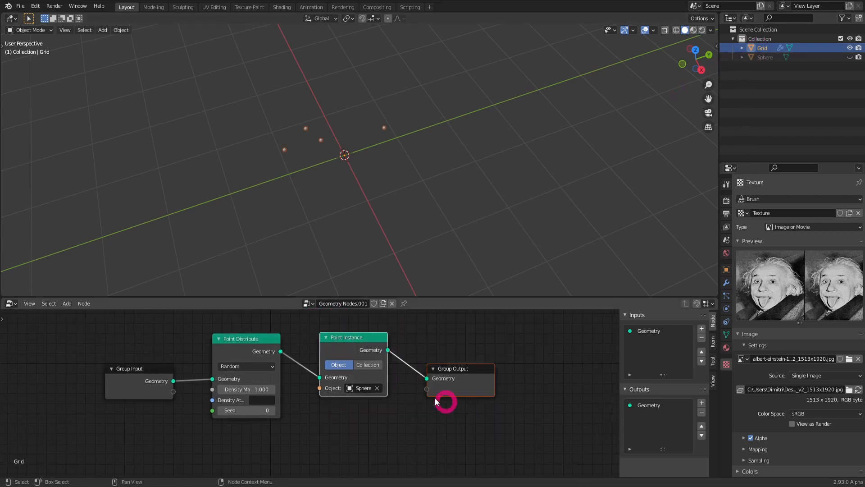
key("g")
left_click(491, 402)
- Widen the Point Distribute node and set its Density Max to 180.9
left_click(257, 352)
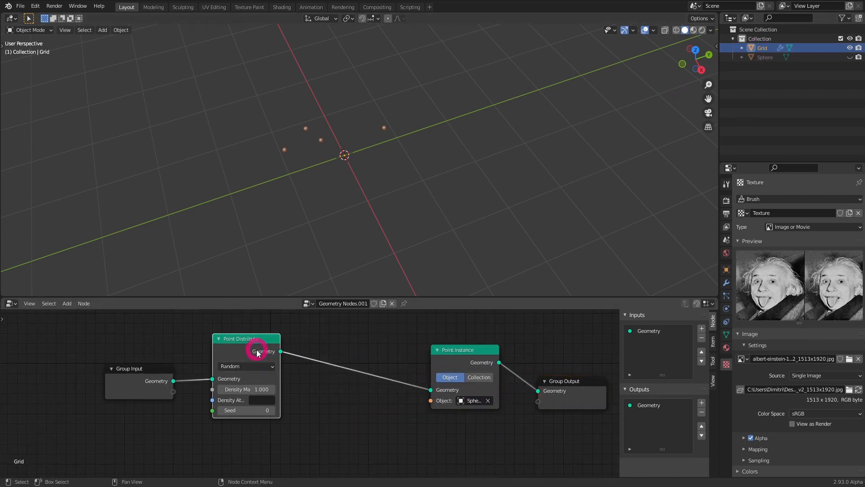
left_click_drag(279, 390, 309, 389)
left_click(267, 390)
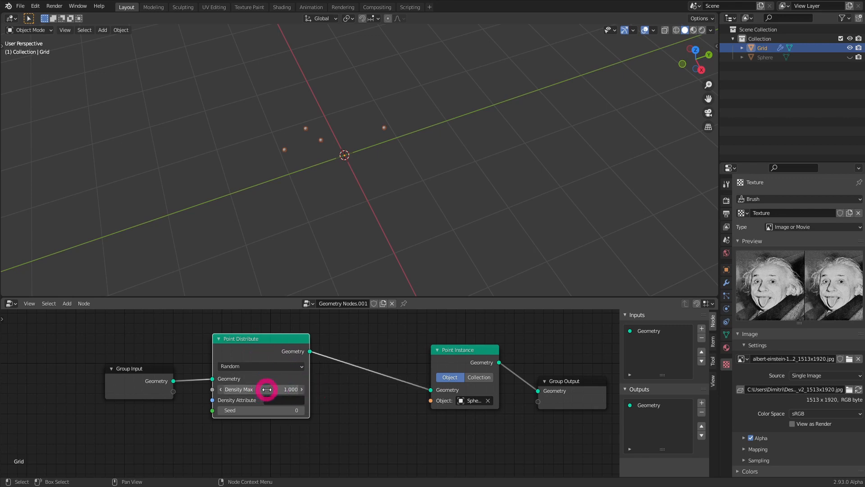
type("20.1")
key("Return")
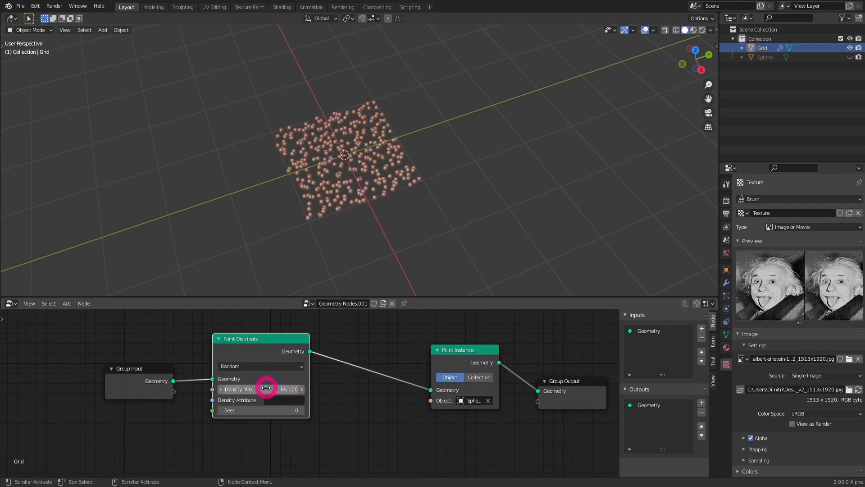
left_click_drag(267, 389, 366, 371)
- Scale the grid up to several times its size, apply its scale, and deselect it
key("s")
left_click(476, 208)
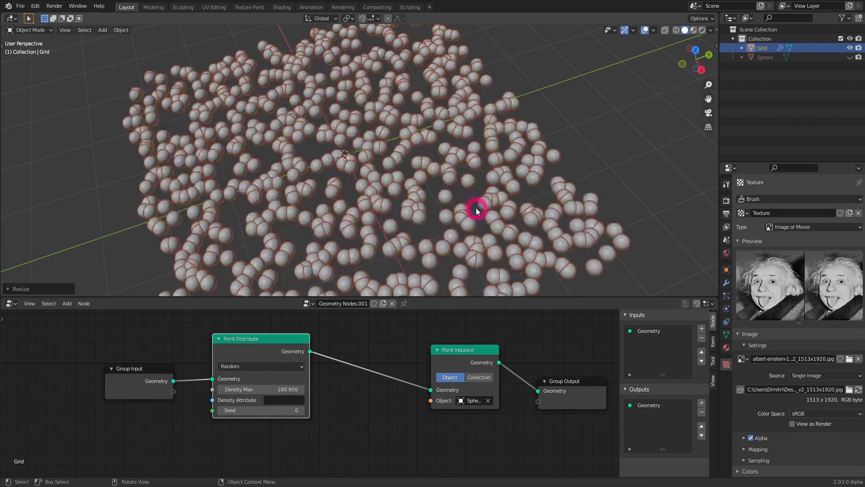
scroll(476, 207, "down", 5)
middle_click_drag(425, 254, 442, 209, "shift")
key("s")
left_click(509, 170)
middle_click_drag(495, 200, 399, 197, "shift")
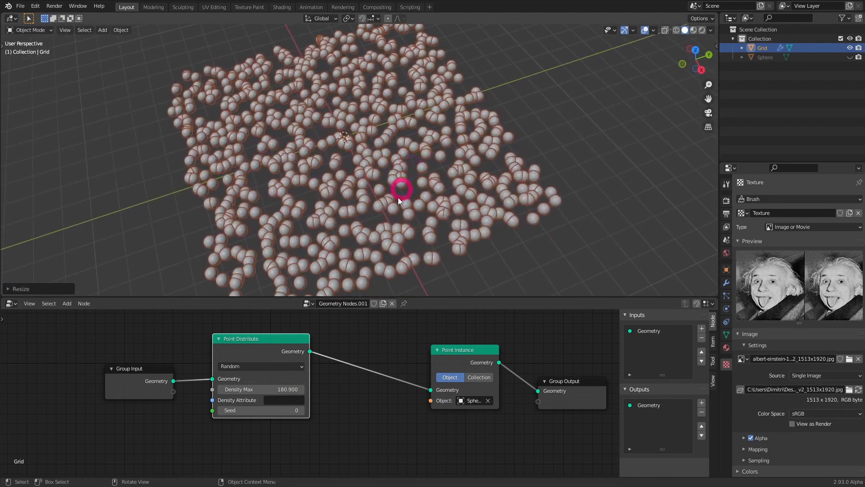
key("ctrl+a")
left_click(425, 143)
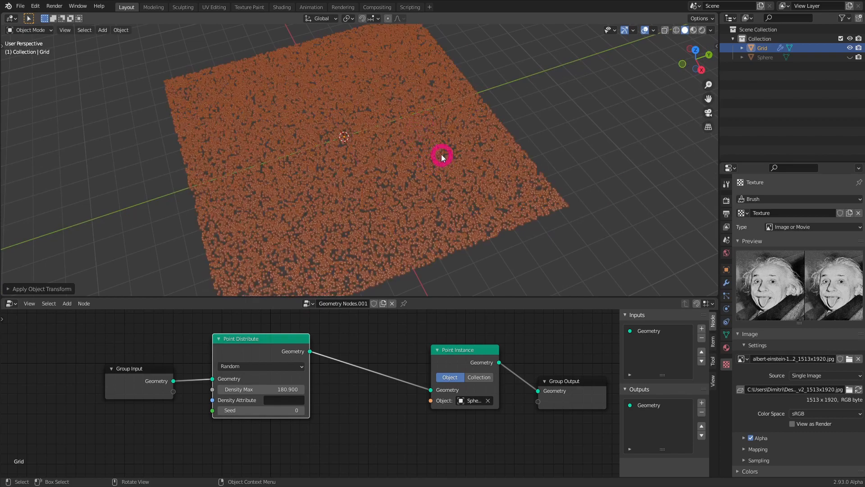
key("alt+a")
middle_click_drag(332, 213, 378, 232)
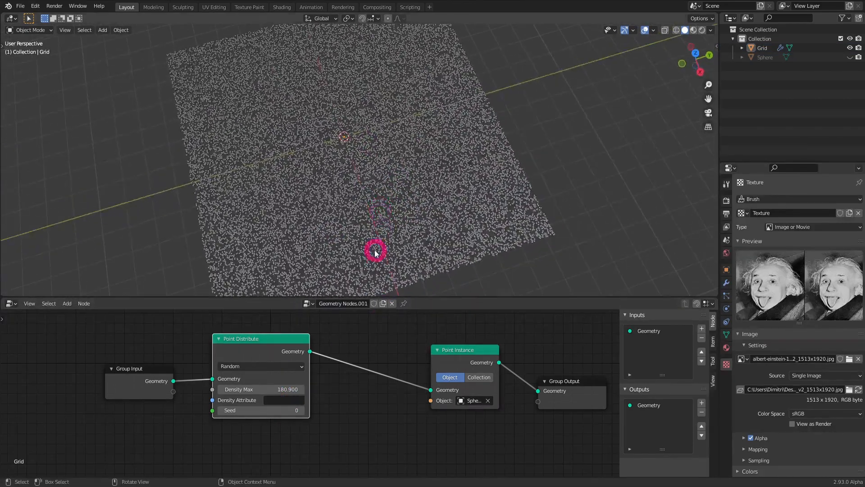
- Insert an Attribute Sample Texture node between Point Distribute and Point Instance and assign it the existing image texture named Texture
middle_click_drag(365, 354, 326, 355)
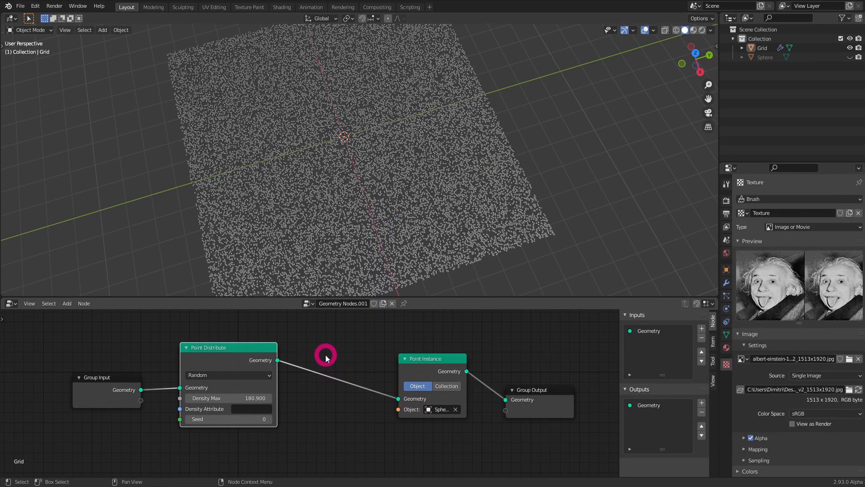
key("shift+a")
mouse_move(307, 306)
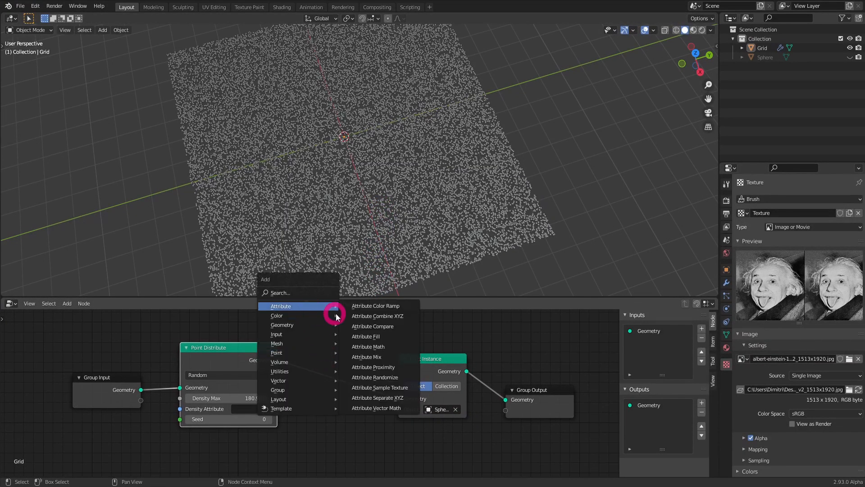
left_click(393, 388)
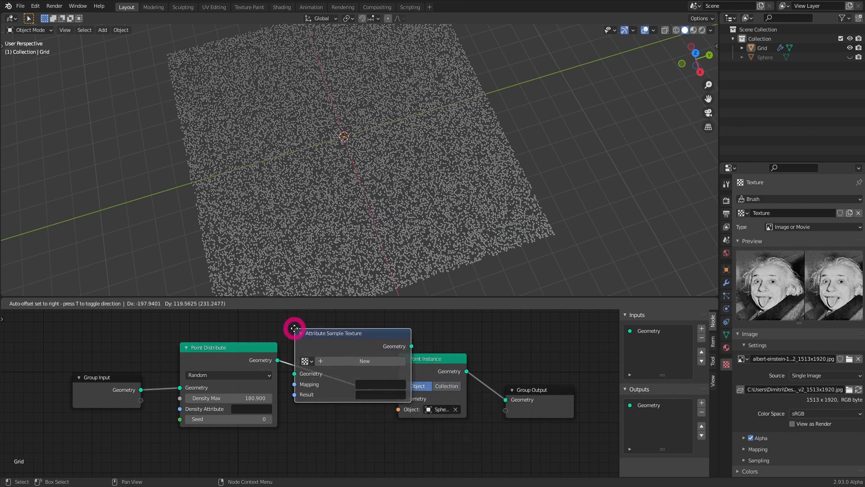
left_click(291, 328)
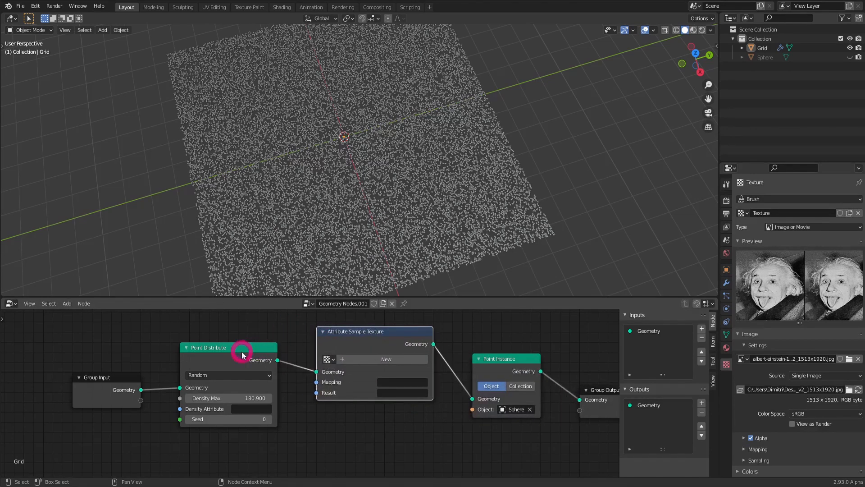
left_click_drag(242, 355, 240, 361)
left_click_drag(354, 343, 344, 350)
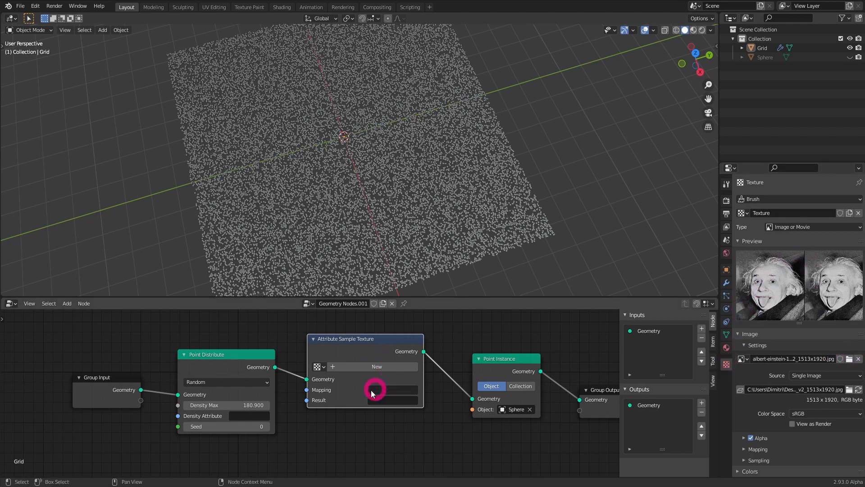
left_click(322, 370)
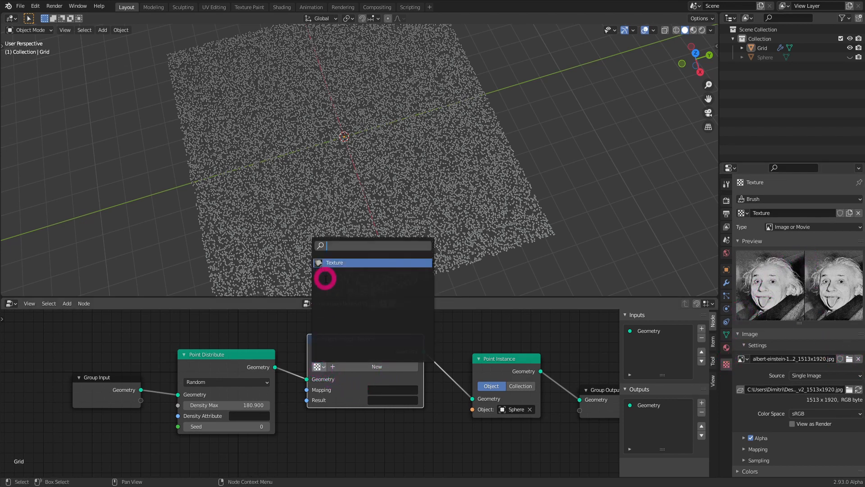
left_click(333, 263)
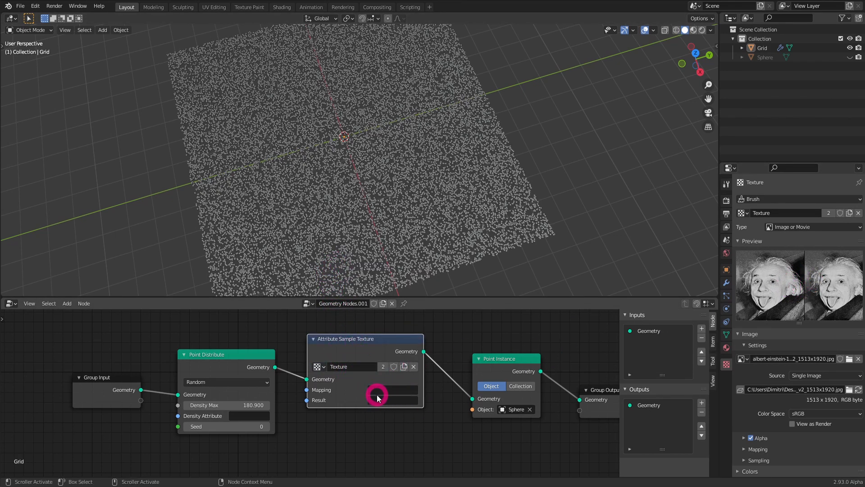
- Set the Attribute Sample Texture node's Mapping to UVMap and open the grid's mesh data properties
left_click_drag(307, 390, 289, 400)
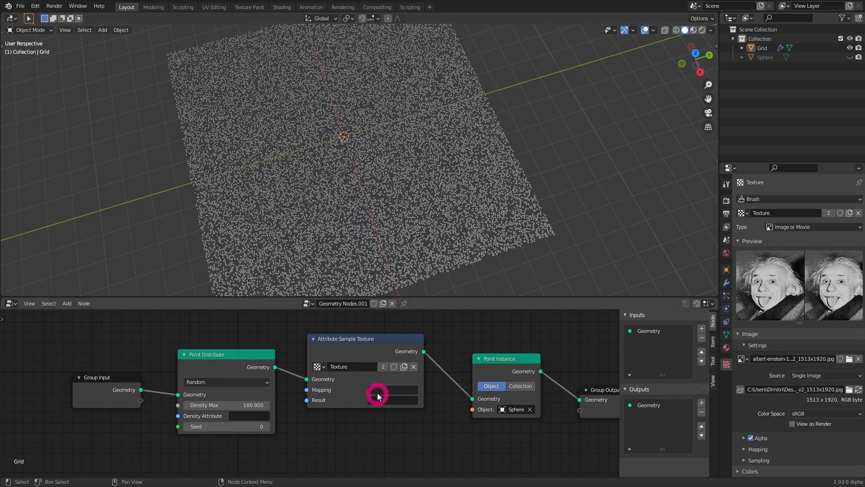
left_click(407, 393)
left_click(726, 335)
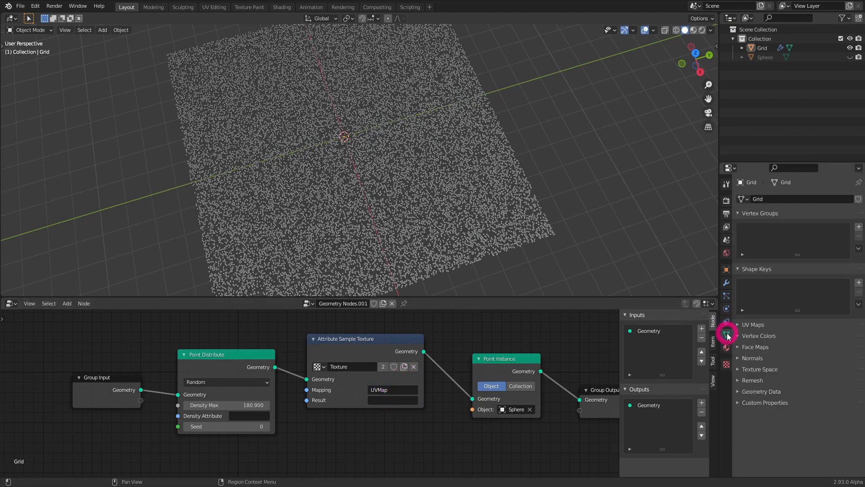
- Reveal the grid's UV map list and set the Attribute Sample Texture node's Result attribute to scale
left_click(767, 324)
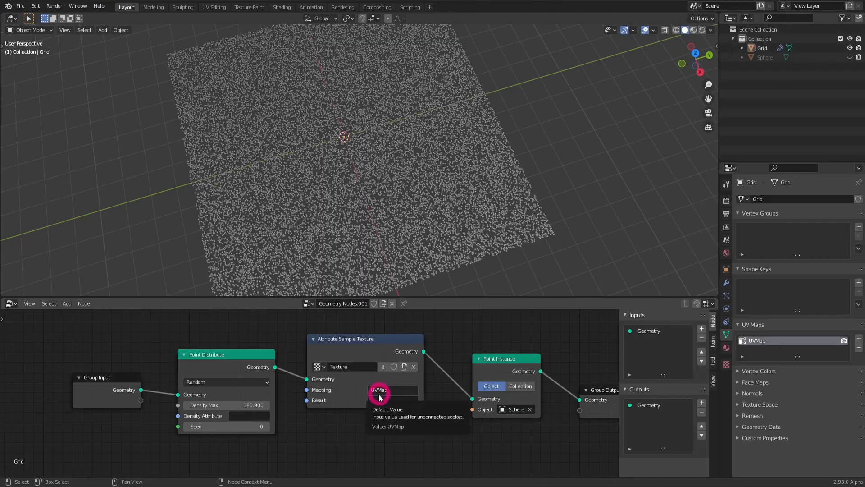
left_click(382, 401)
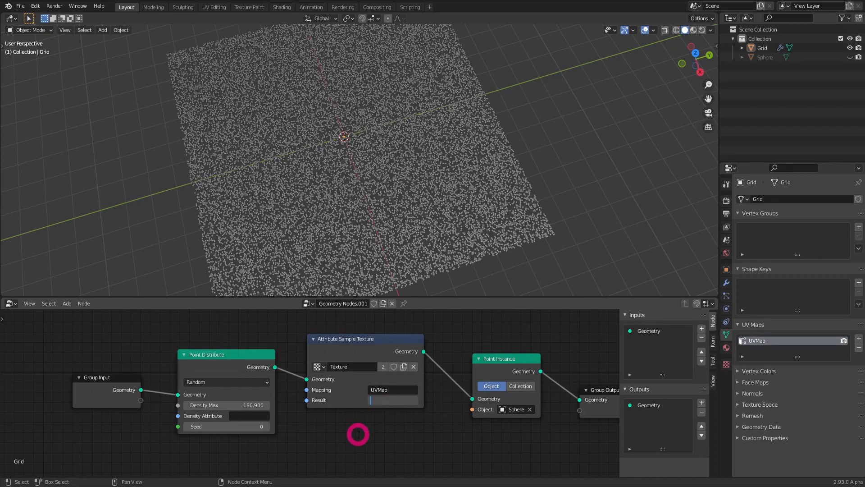
key("Return")
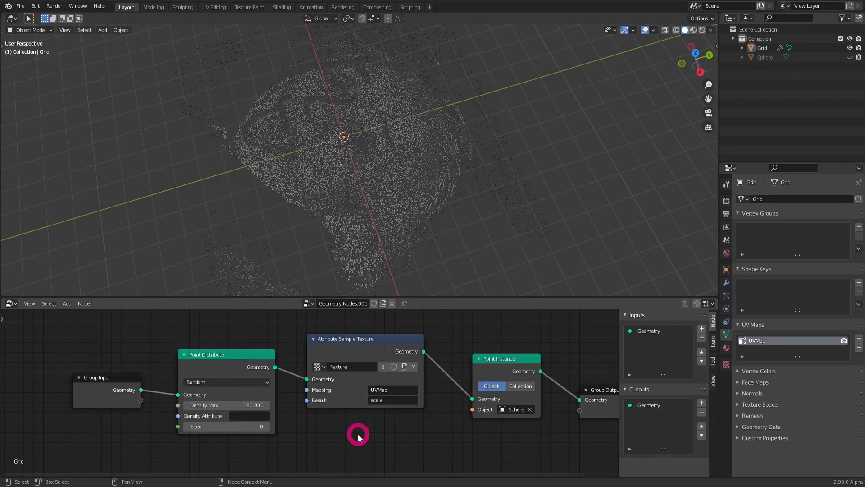
middle_click_drag(345, 224, 407, 126)
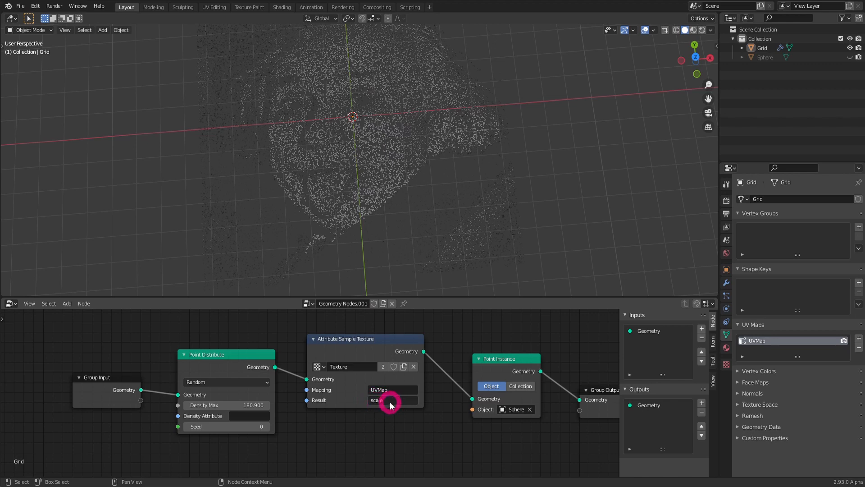
- Nudge the Attribute Sample Texture node slightly and turn off the 3D viewport overlays to view the portrait unobstructed
left_click_drag(363, 338, 368, 354)
left_click(378, 187)
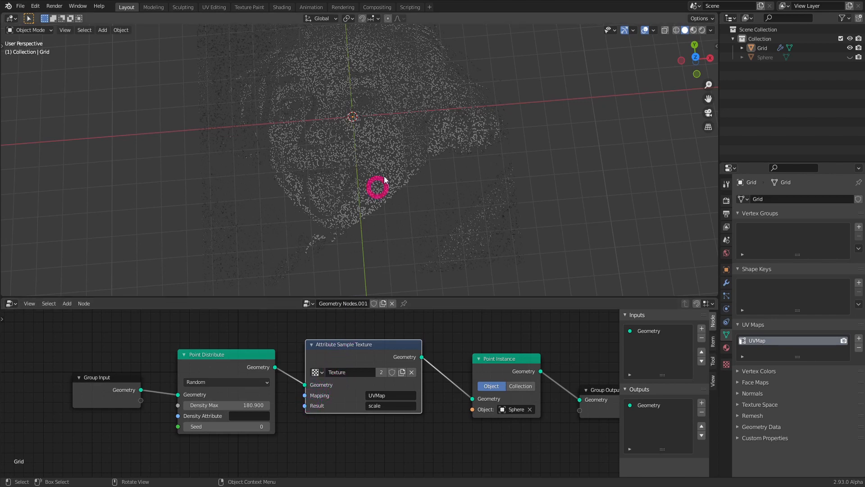
left_click_drag(305, 406, 296, 426)
middle_click_drag(392, 213, 460, 167)
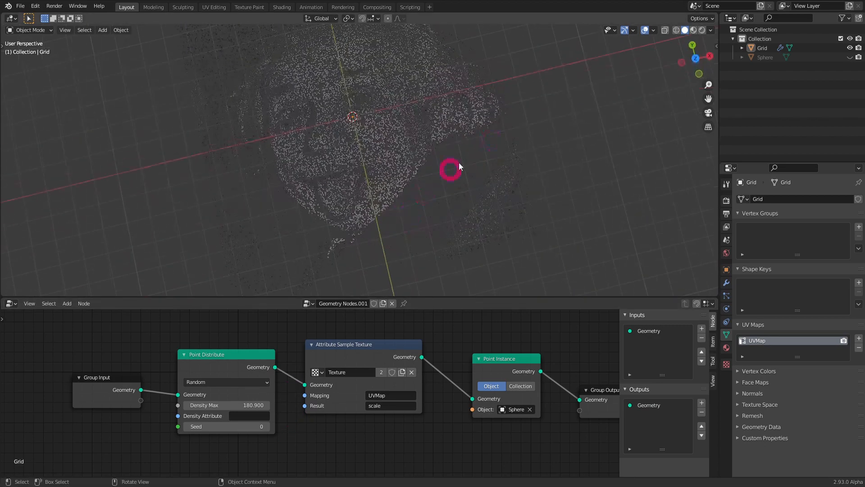
left_click(646, 31)
middle_click_drag(473, 131, 377, 191)
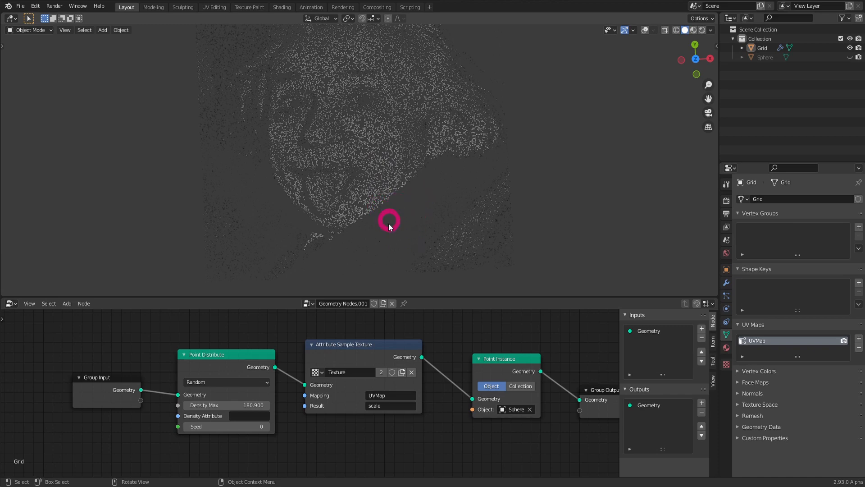
- Raise the Point Distribute node's Density Max to 1000
middle_click_drag(450, 342, 420, 350)
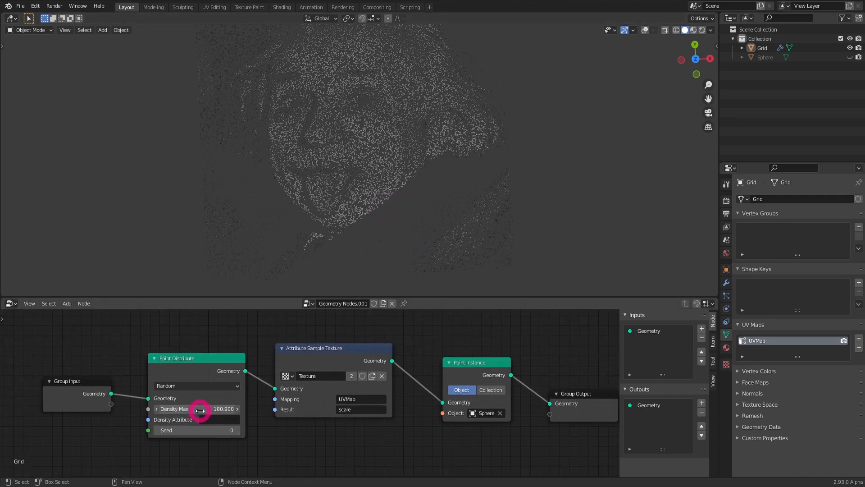
left_click_drag(200, 410, 376, 412)
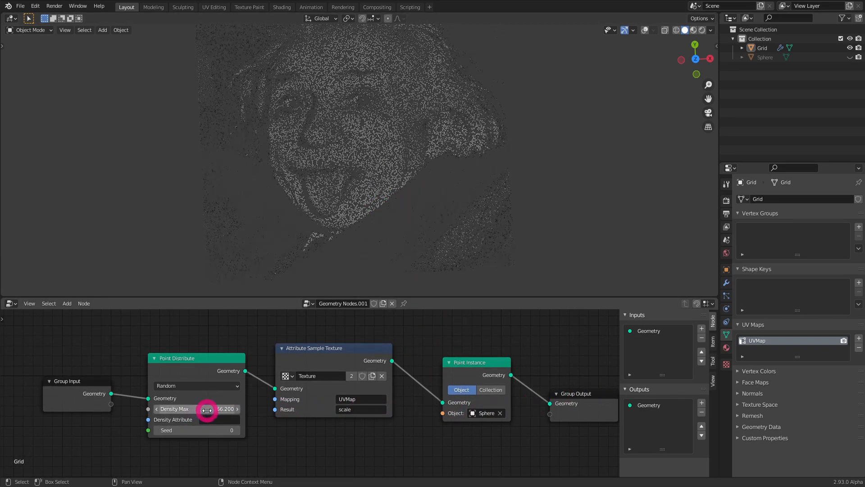
double_click(207, 409)
type("1000")
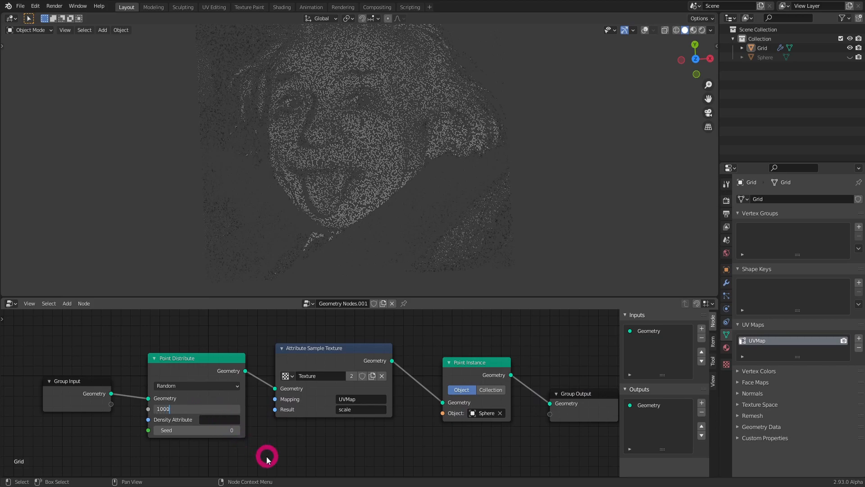
key("Return")
middle_click_drag(327, 240, 427, 170)
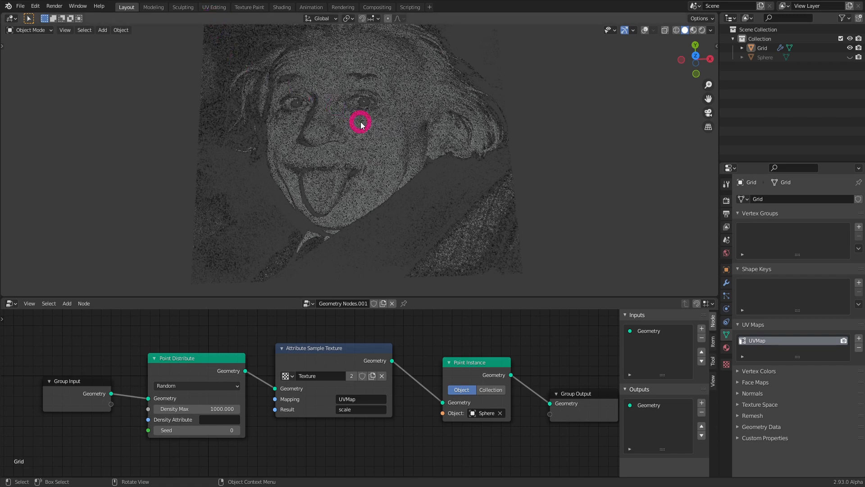
middle_click_drag(361, 125, 361, 130)
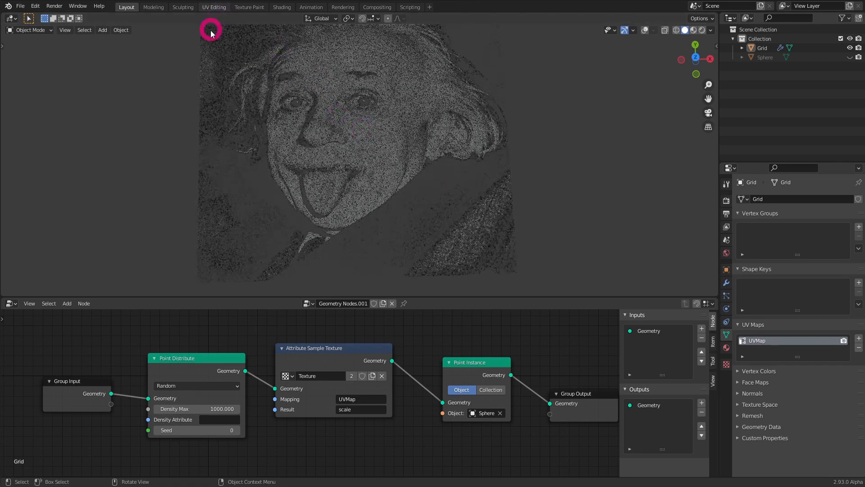
- Switch to the UV Editing workspace and display the loaded albert-einstein image behind the grid's UVs
left_click(219, 8)
left_click(155, 31)
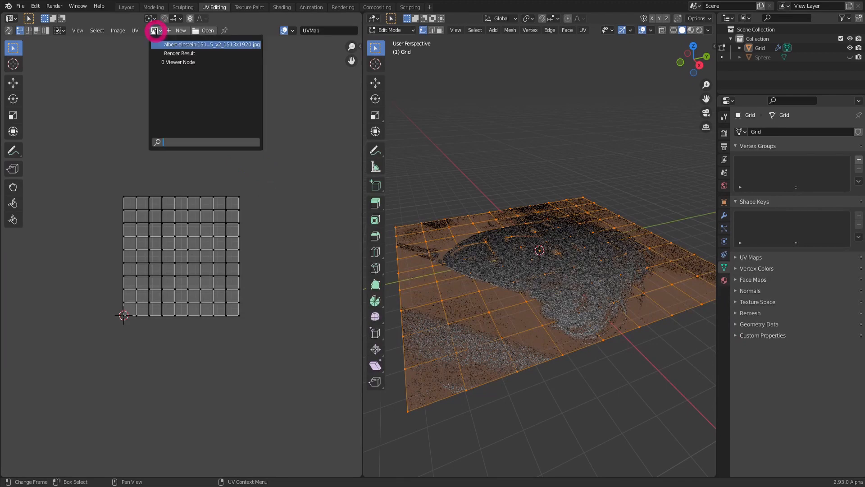
left_click(185, 44)
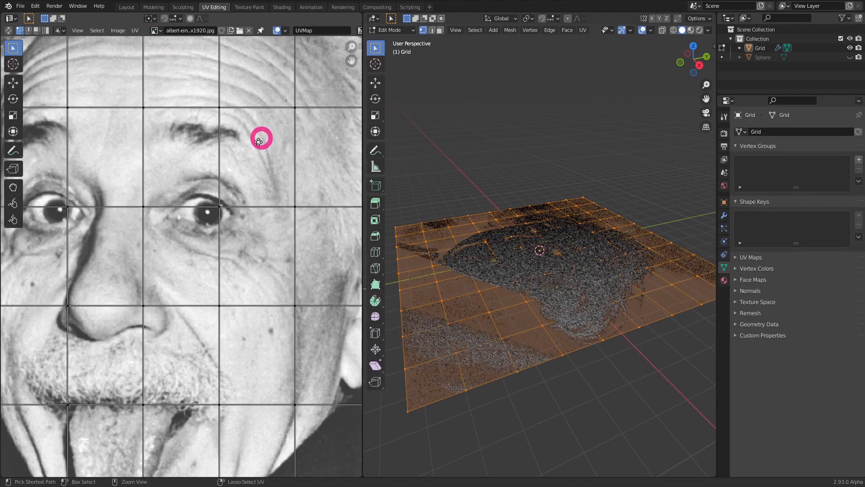
scroll(211, 226, "down", 5)
scroll(211, 227, "down", 3)
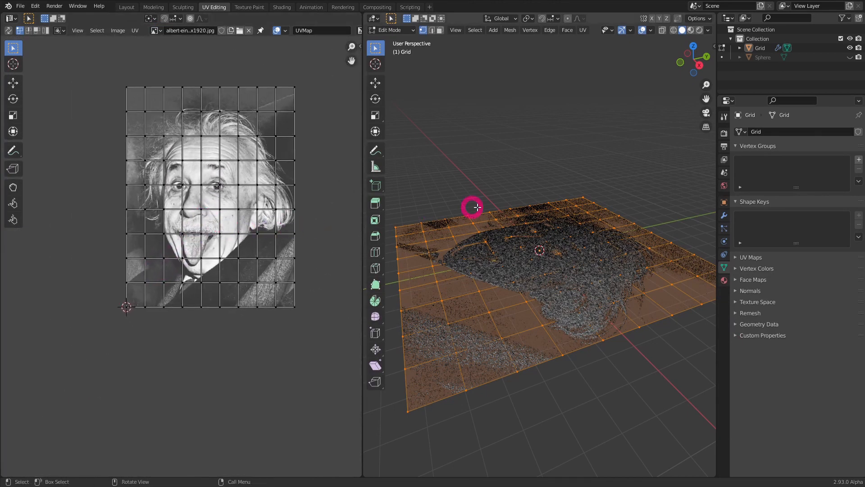
middle_click_drag(471, 206, 537, 289)
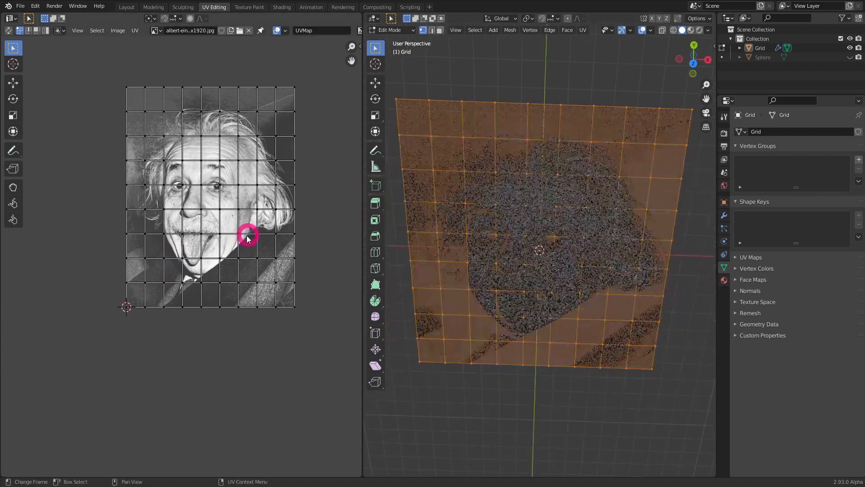
- Try scaling all of the grid's UVs narrower along X to see how the portrait responds
key("a")
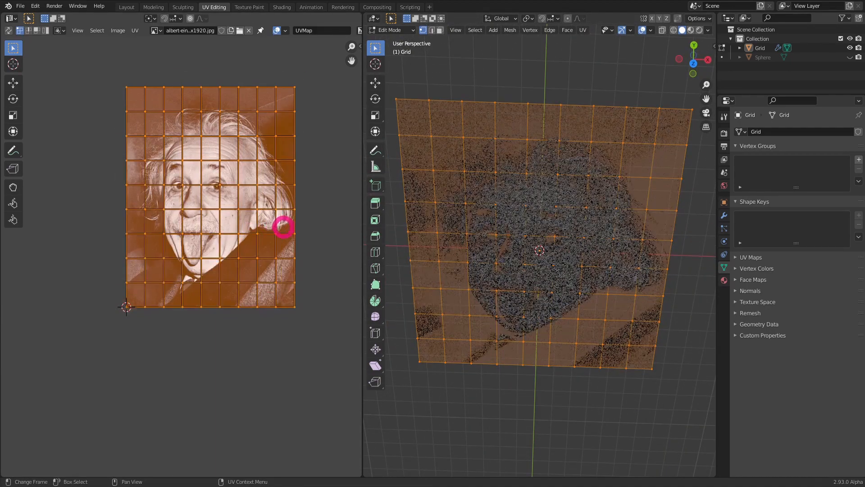
key("x")
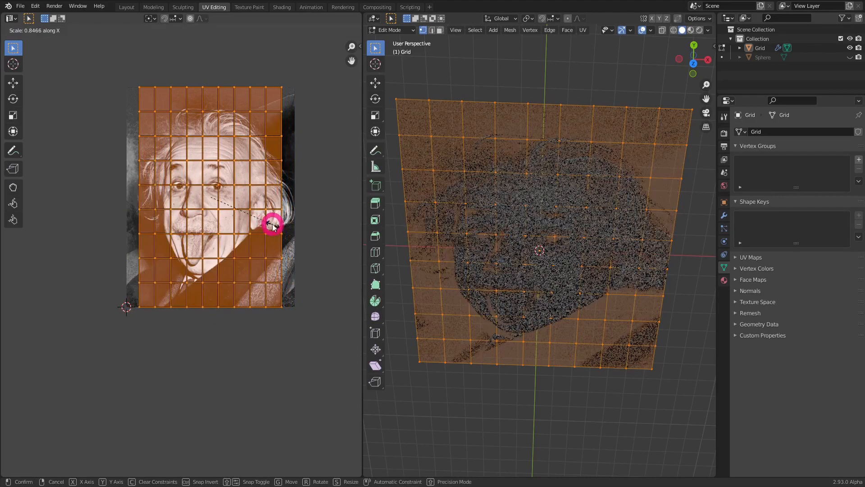
left_click(276, 216)
middle_click_drag(554, 191, 552, 173)
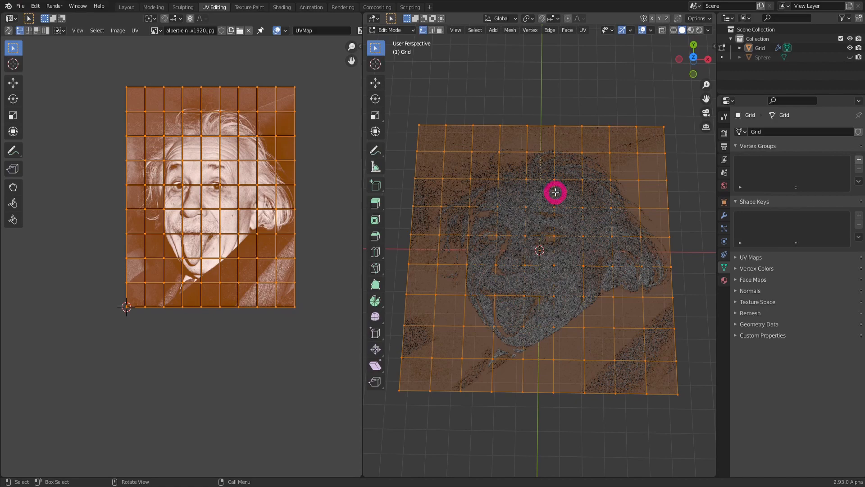
- Return to the Layout workspace, scale the grid slightly narrower along X, and apply its scale
left_click(126, 7)
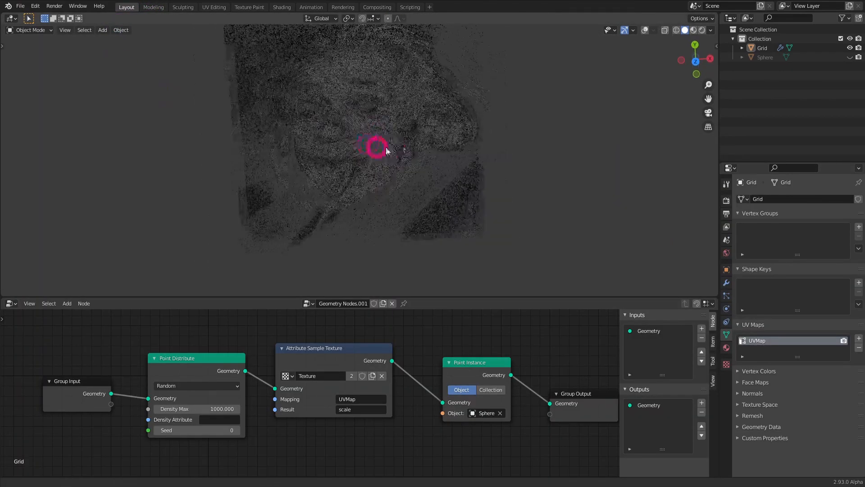
left_click(429, 127)
middle_click_drag(429, 128, 469, 127)
key("s")
key("x")
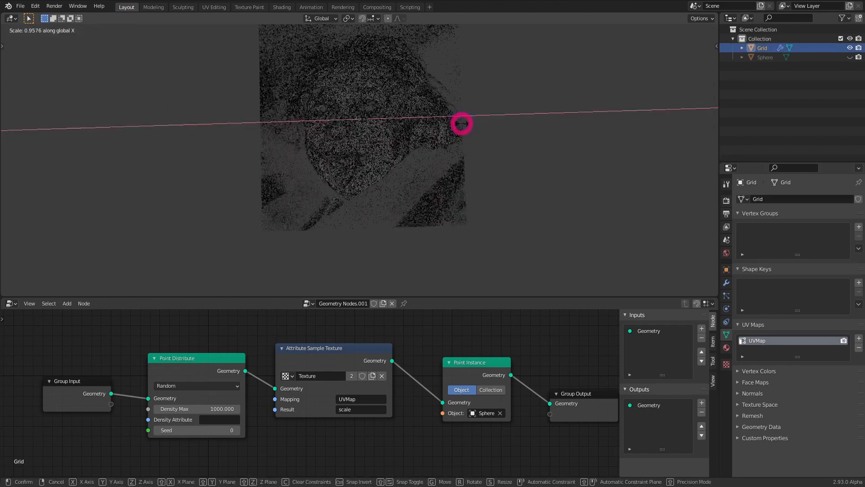
left_click(457, 119)
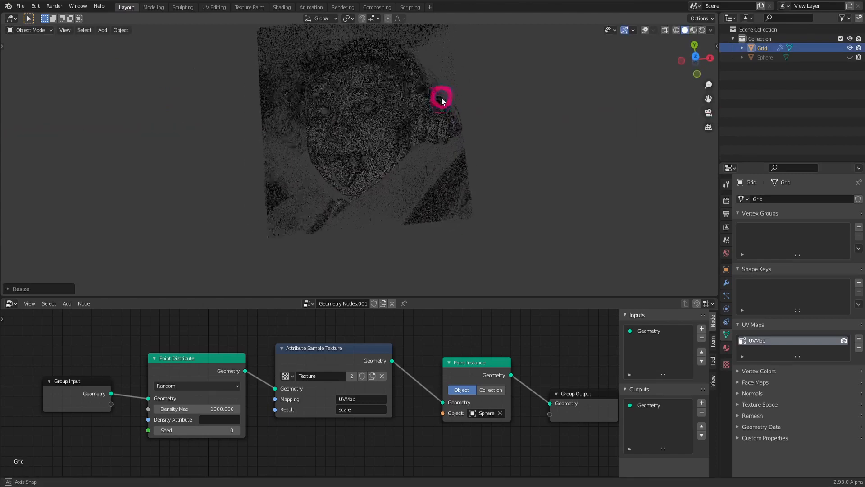
key("ctrl+a")
left_click(439, 103)
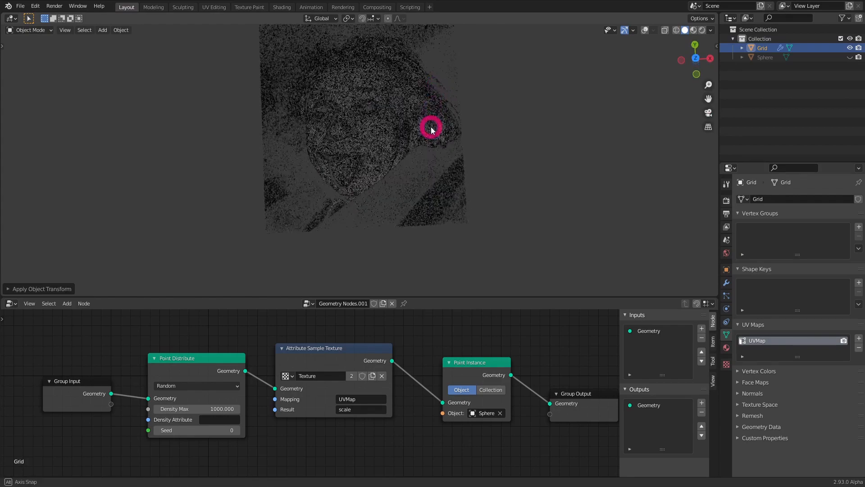
- Move the Group Output and Point Instance nodes away from Attribute Sample Texture to make room for another node
scroll(436, 84, "up", 3)
scroll(432, 86, "down", 2)
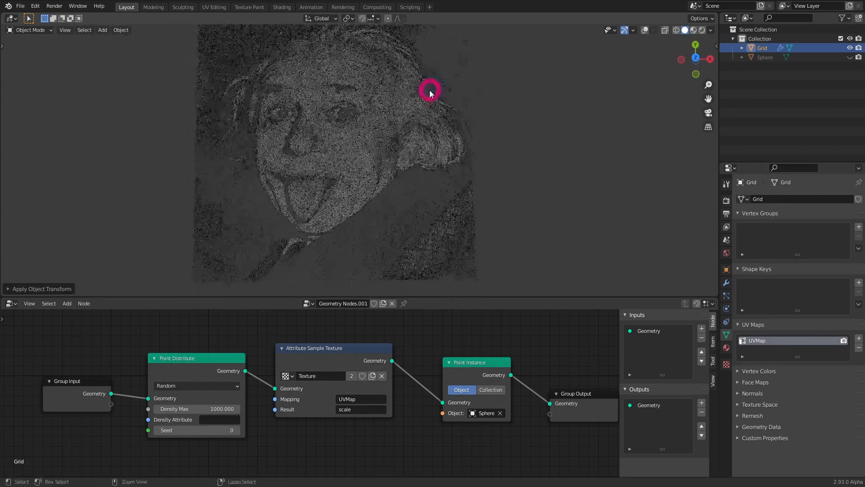
middle_click_drag(442, 110, 432, 106)
middle_click_drag(458, 394, 351, 410)
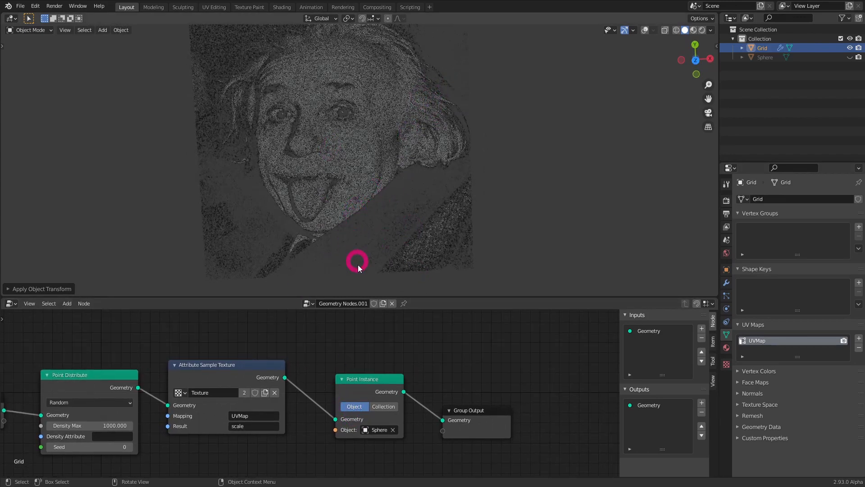
middle_click_drag(396, 373, 326, 348)
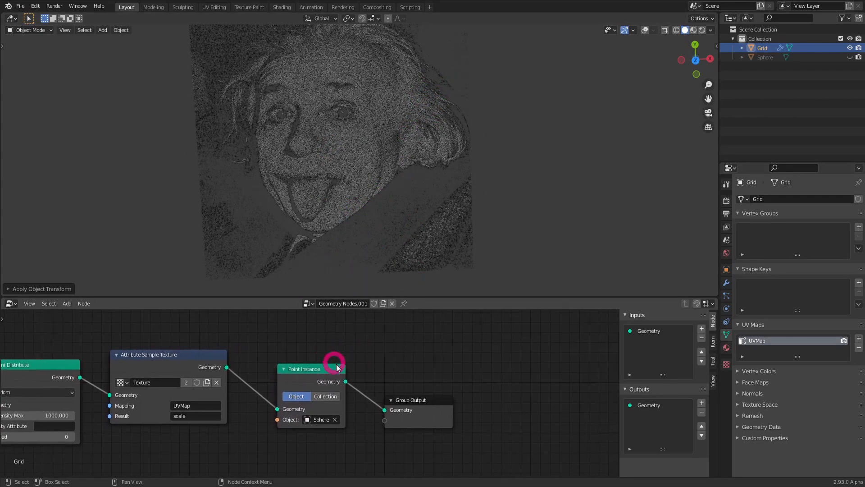
left_click_drag(412, 406, 528, 393)
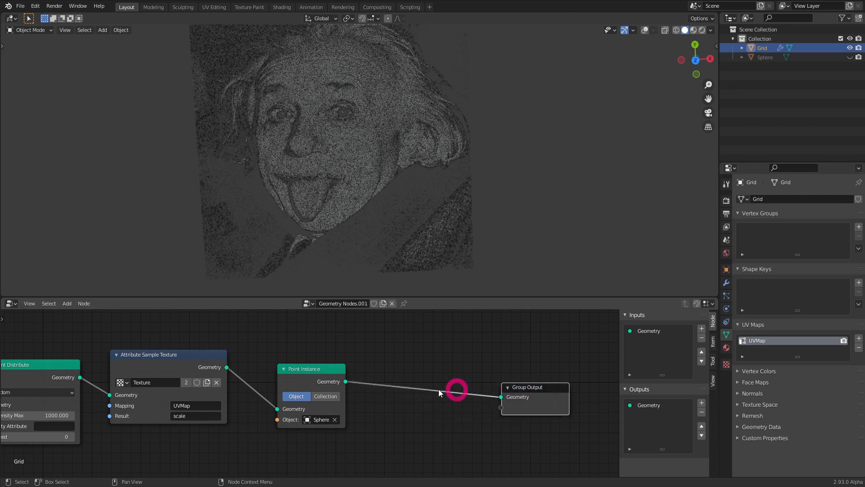
left_click_drag(300, 369, 425, 371)
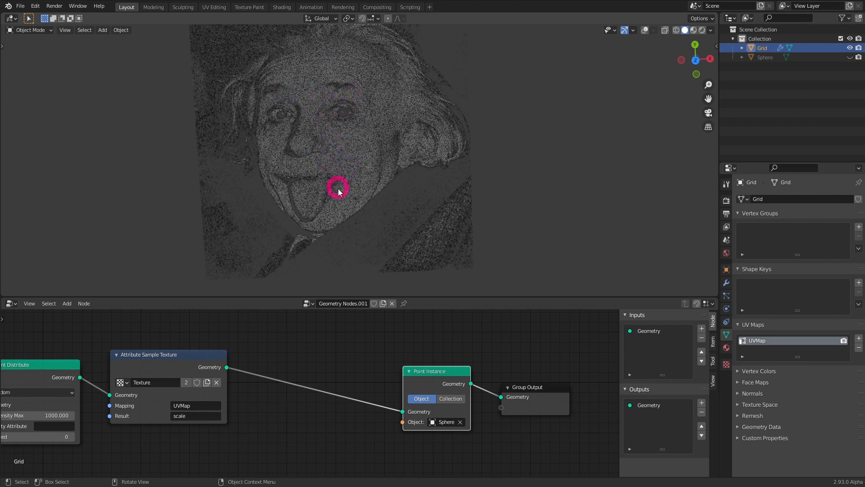
- Duplicate the Attribute Sample Texture node and insert the copy between the original and Point Instance
left_click(198, 366)
key("shift+d")
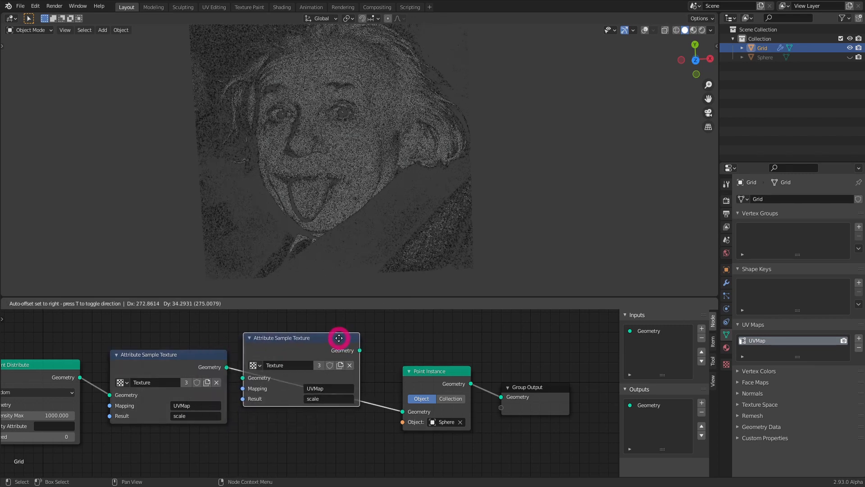
left_click(339, 347)
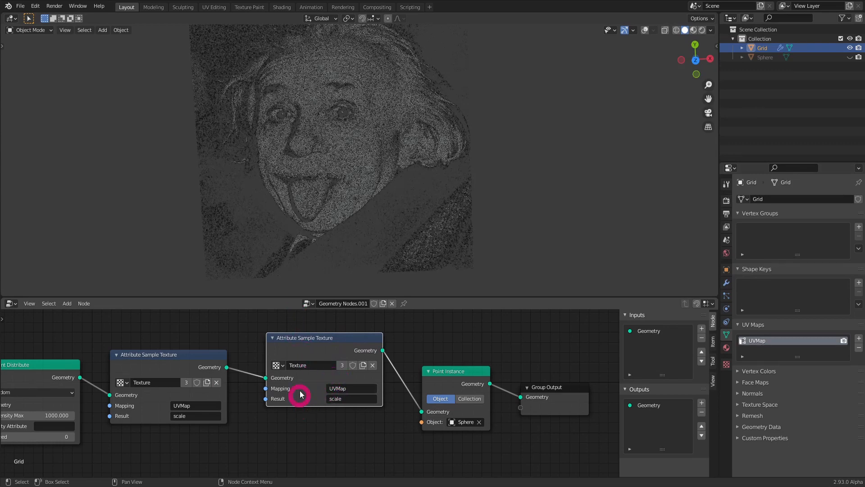
- Make a separate copy of the image texture with its type set to Wood, and nudge the duplicated Attribute Sample Texture node slightly
left_click(726, 364)
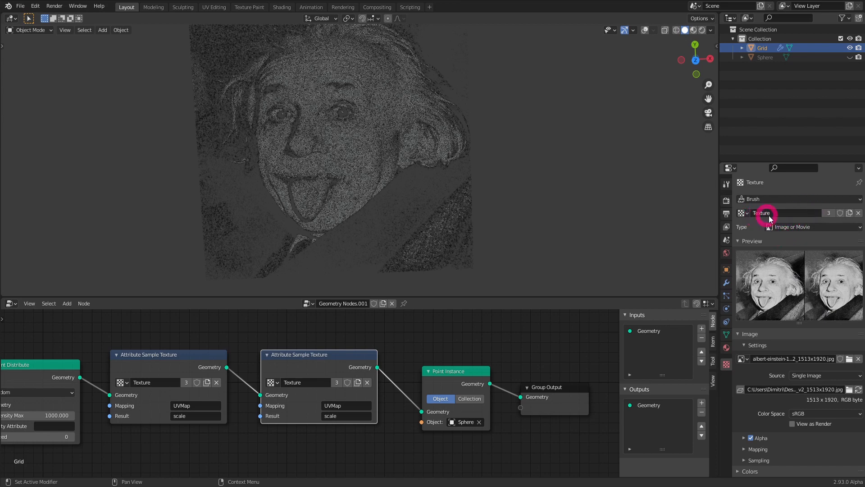
left_click(850, 215)
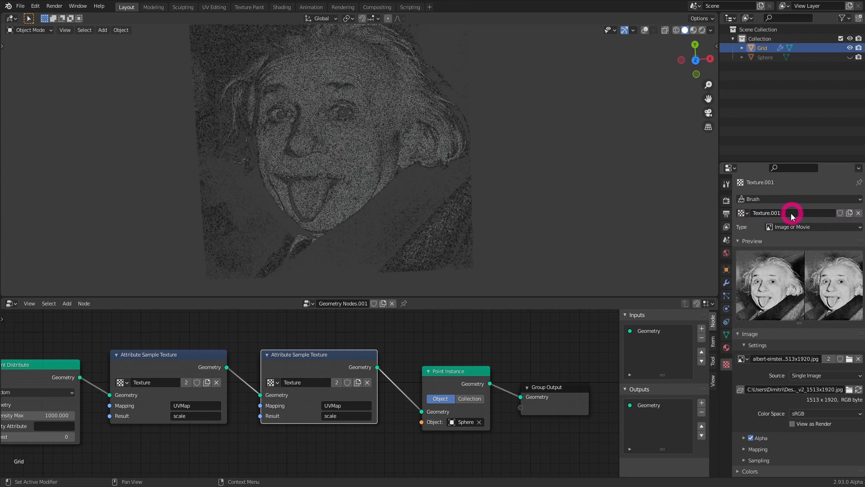
left_click(810, 226)
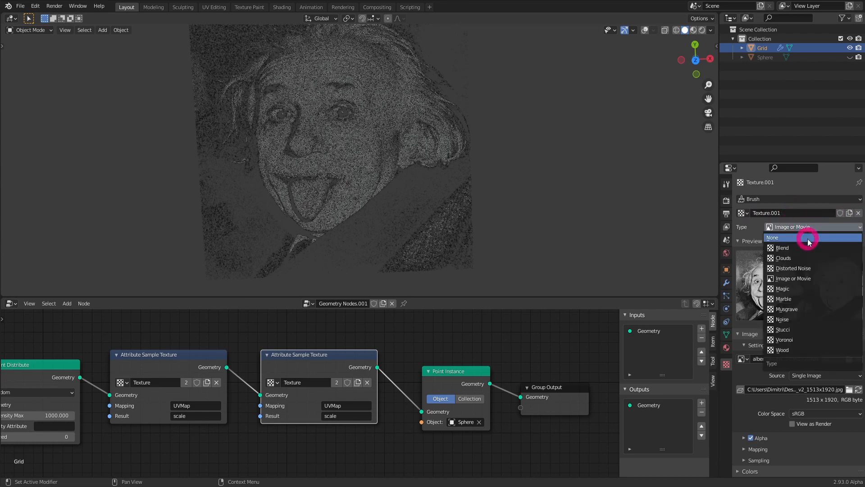
left_click(795, 347)
left_click(322, 349)
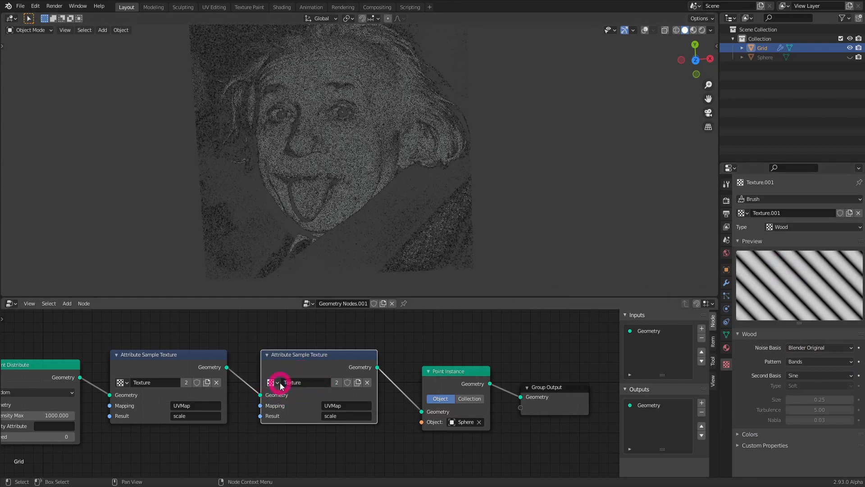
left_click_drag(289, 362, 289, 364)
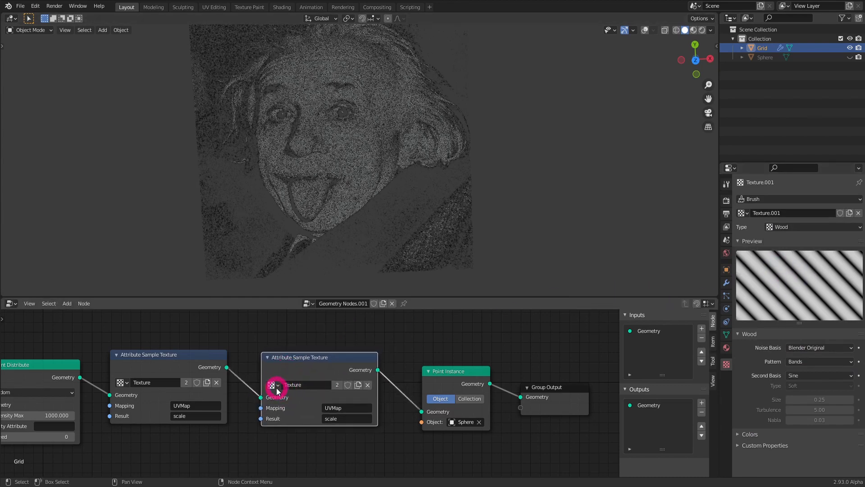
- Assign Texture.001 to the second Attribute Sample Texture node and nudge both sample nodes slightly
left_click(275, 385)
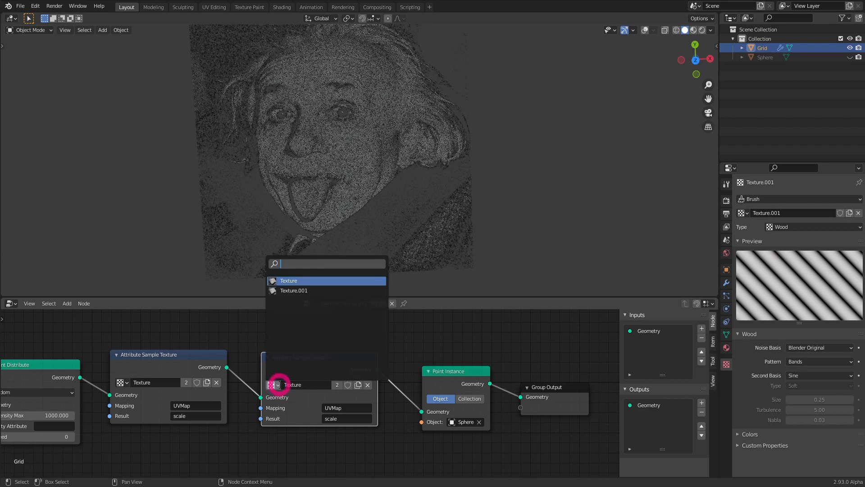
left_click(293, 291)
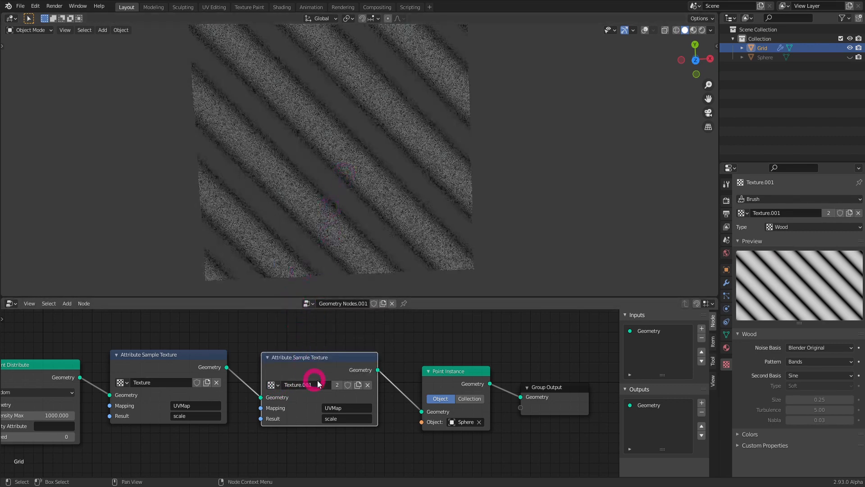
middle_click_drag(323, 242, 373, 154)
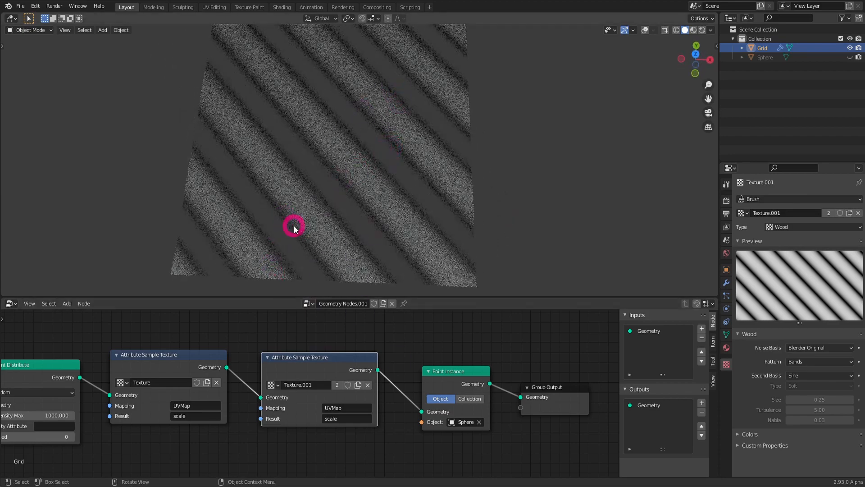
middle_click_drag(293, 229, 301, 231)
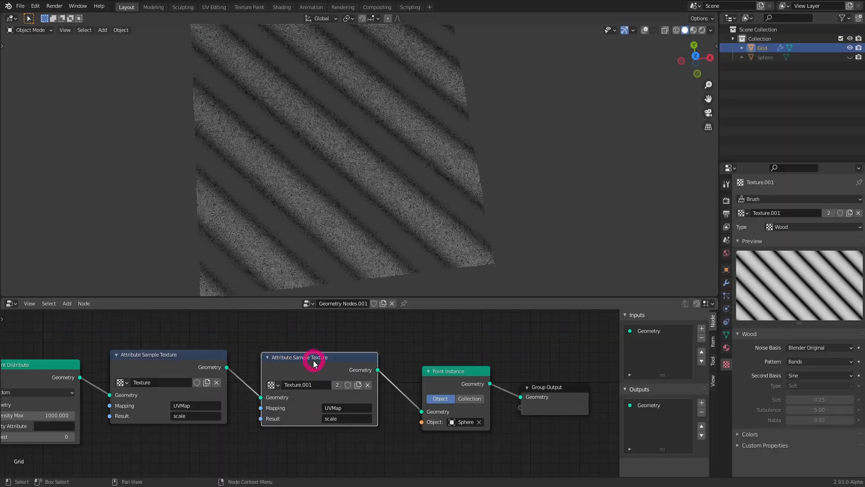
left_click_drag(314, 364, 322, 365)
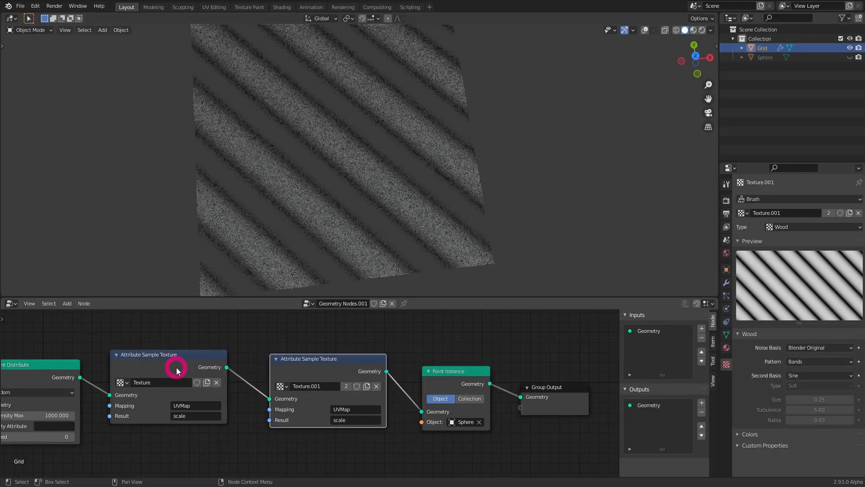
mouse_move(177, 370)
left_mouse_down()
mouse_move(187, 364)
mouse_move(183, 373)
left_mouse_up()
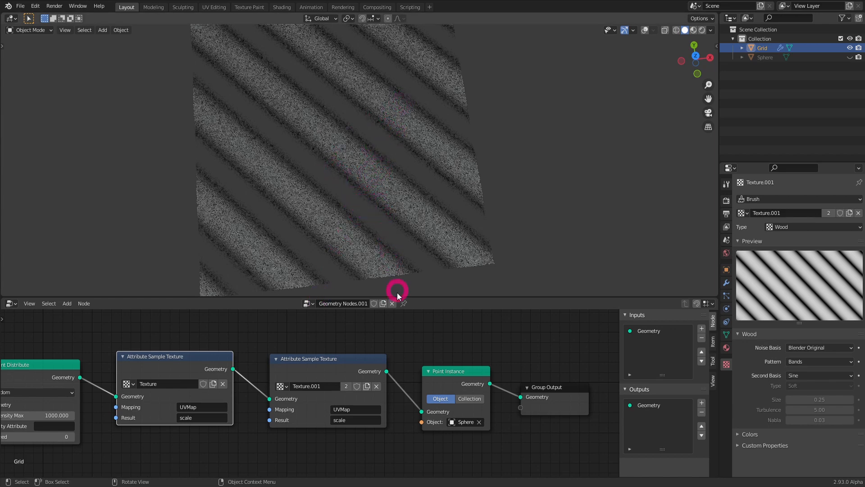
- Insert an Attribute Mix node between the second Attribute Sample Texture and Point Instance, with its factor at 0.542
middle_click_drag(403, 360, 351, 355)
key("shift+a")
mouse_move(348, 356)
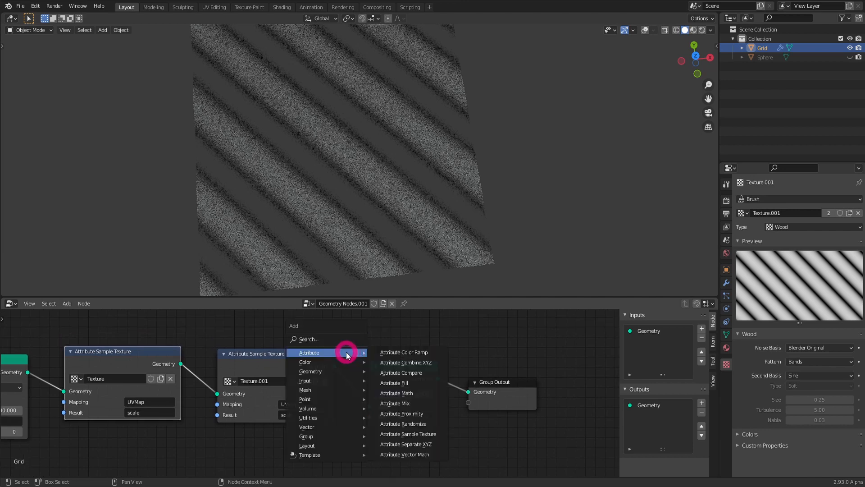
left_click(411, 403)
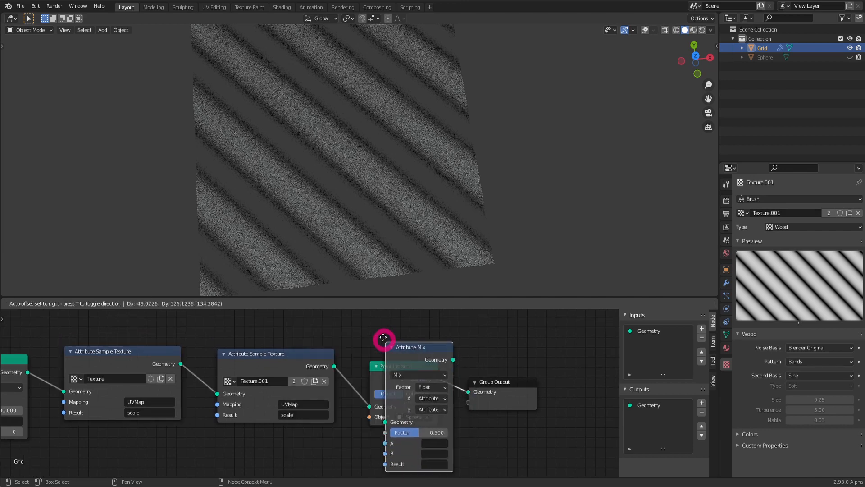
left_click(341, 317)
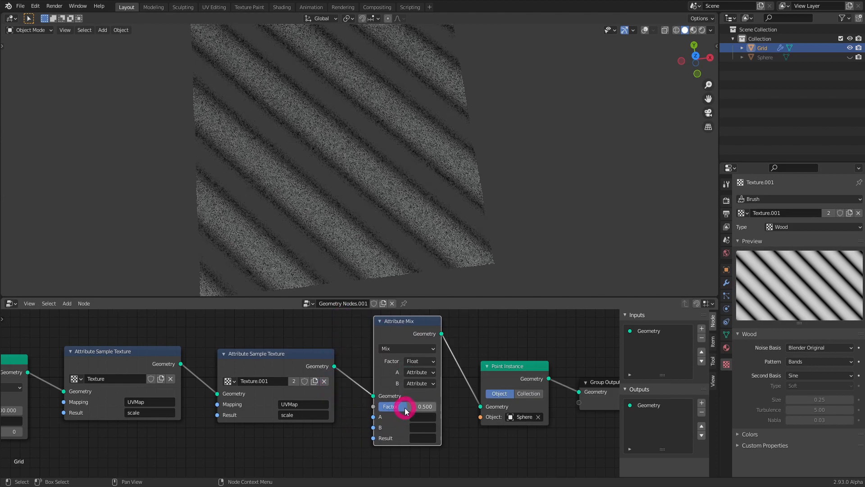
left_click_drag(419, 409, 428, 464)
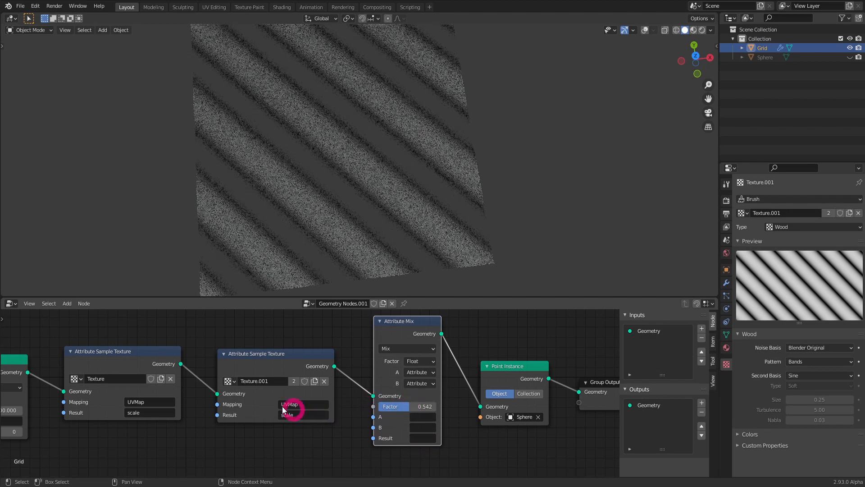
- Name the result attributes of the two Attribute Sample Texture nodes scale1 for the portrait and scale2 for the Wood texture
left_click_drag(120, 356, 129, 371)
left_click(151, 415)
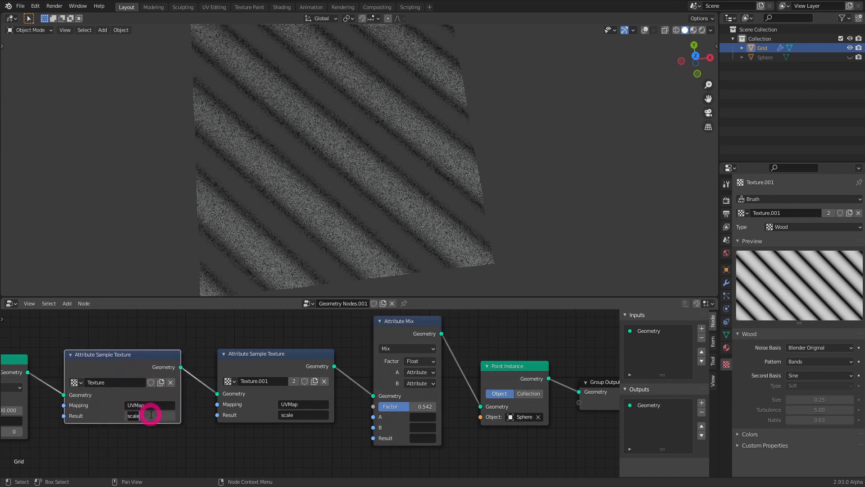
type("1")
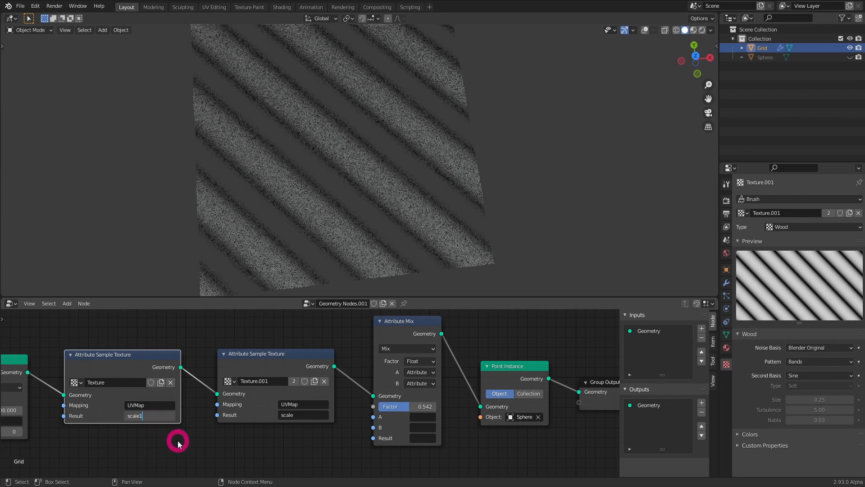
key("Return")
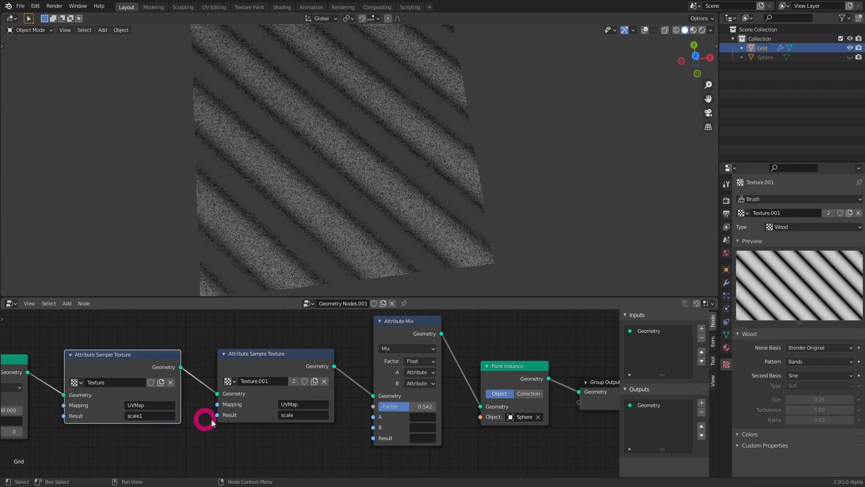
left_click(305, 415)
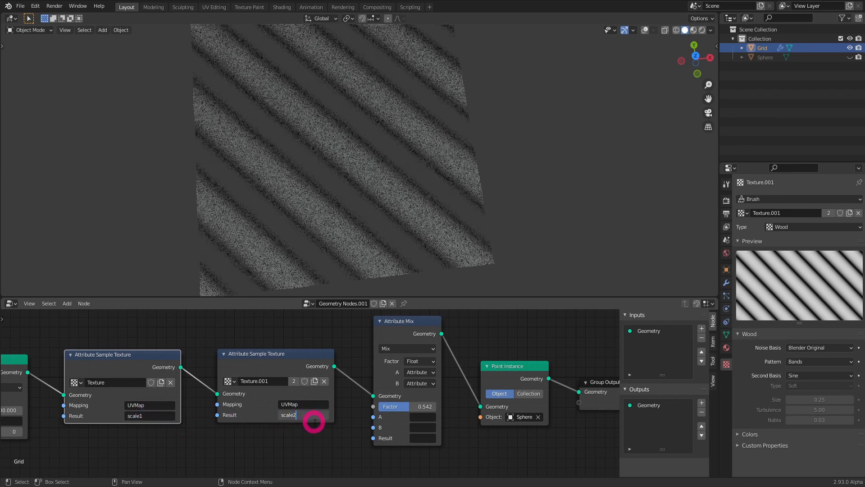
key("Return")
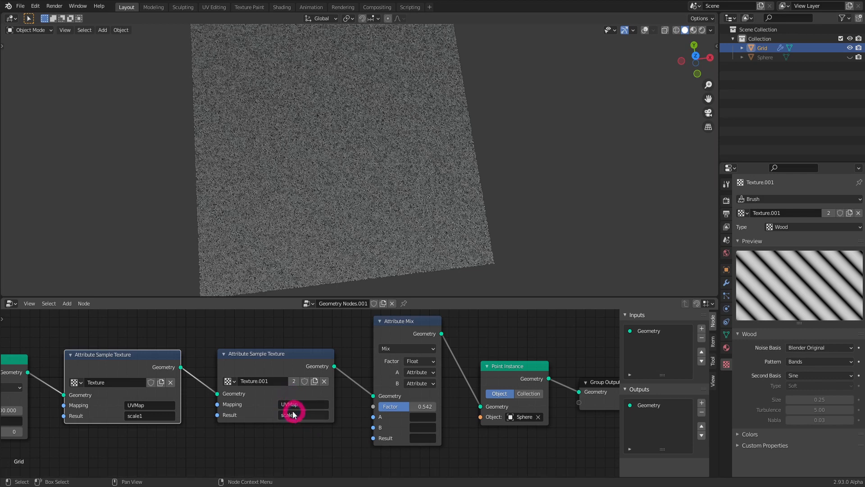
left_click_drag(280, 358, 275, 359)
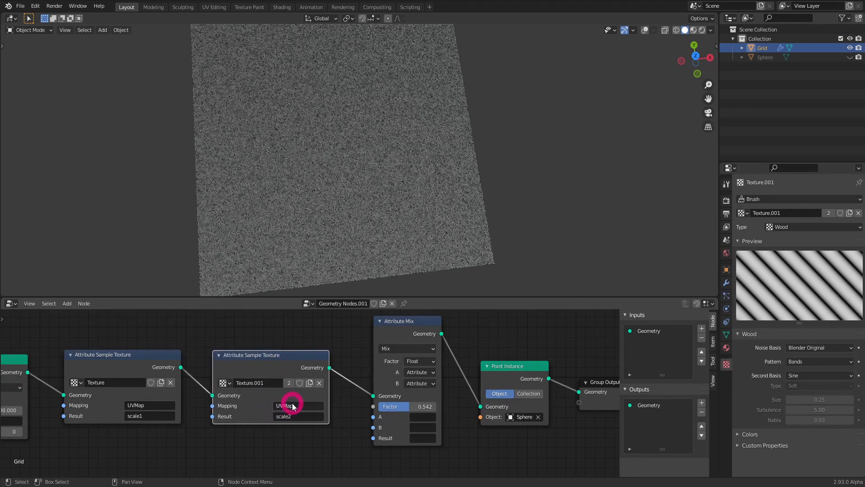
- Set the Attribute Mix node's A input to scale1, B to scale2 and its result to scale
left_click_drag(397, 322, 391, 319)
left_click(414, 415)
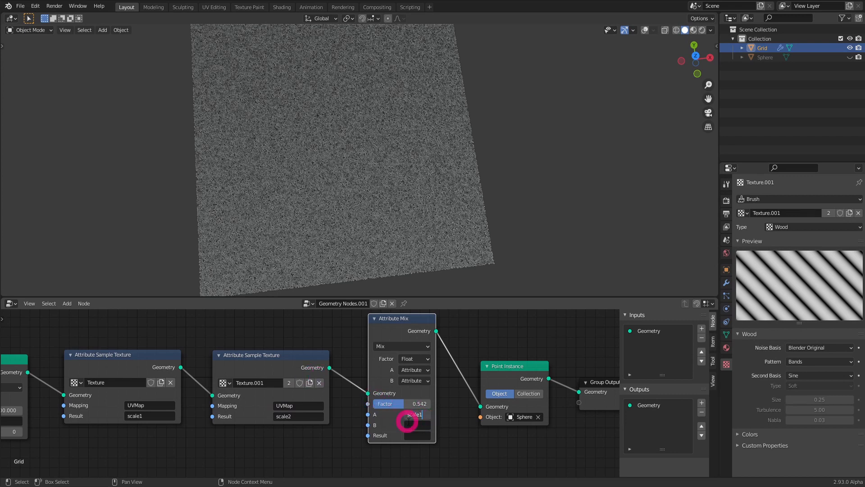
left_click(429, 426)
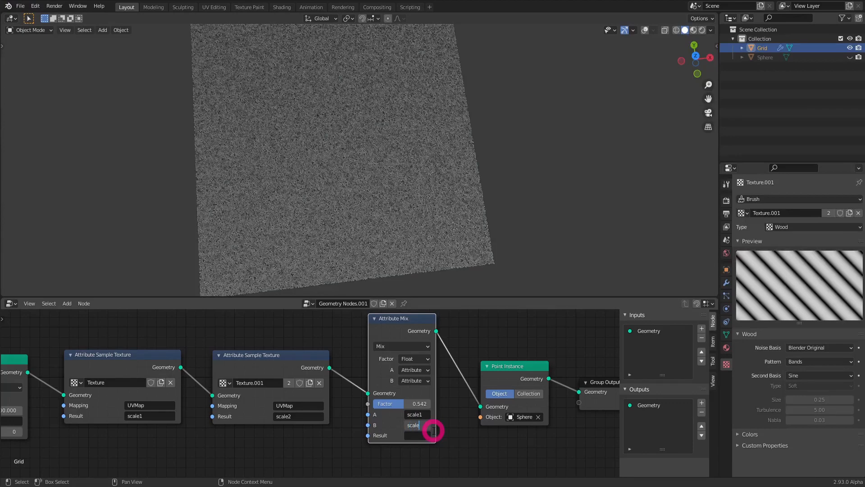
key("Return")
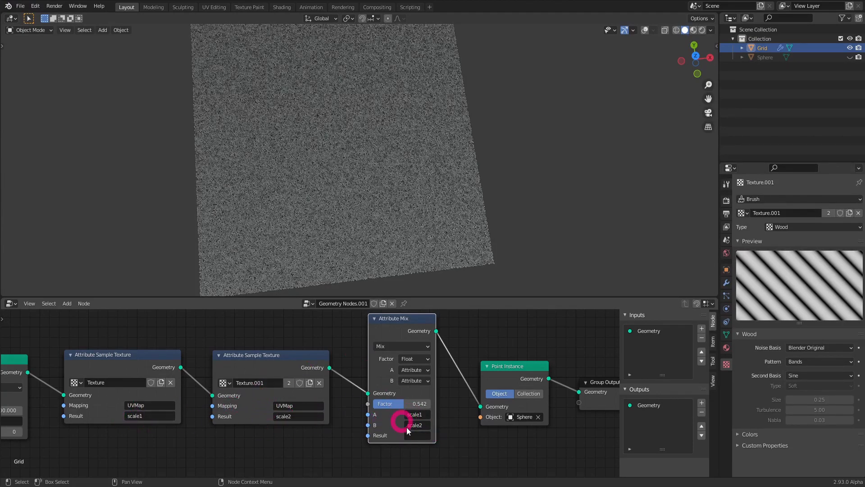
left_click(369, 438)
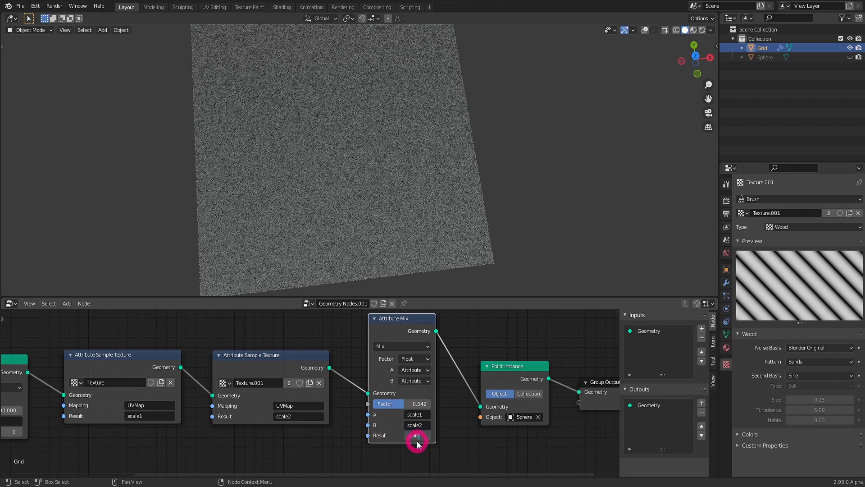
mouse_move(328, 78)
middle_mouse_down()
mouse_move(371, 176)
mouse_move(343, 81)
middle_mouse_up()
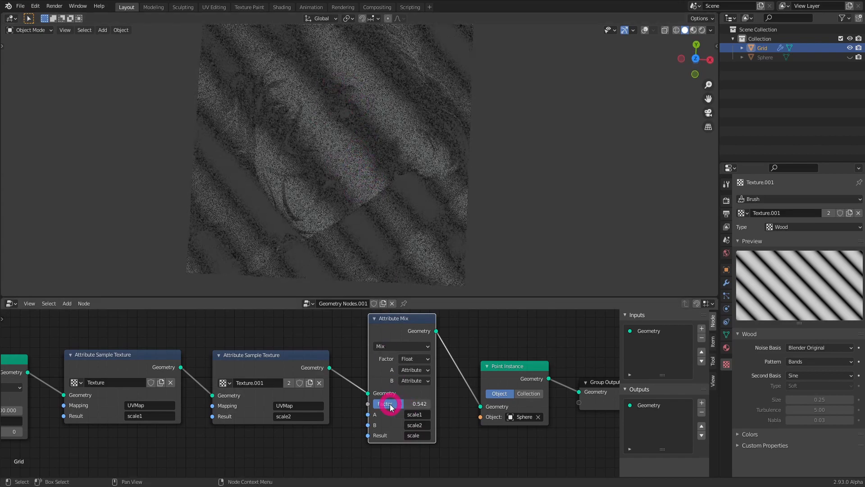
- Compare the texture blend at mix factors 1.000 and 0.550, and set the factor to 0.000
left_click_drag(392, 407, 444, 408)
middle_click_drag(378, 266, 420, 228)
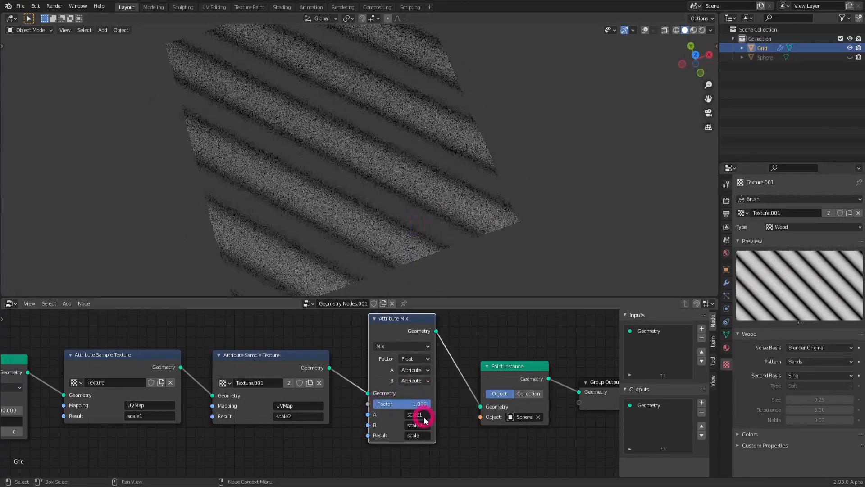
left_click_drag(423, 404, 394, 406)
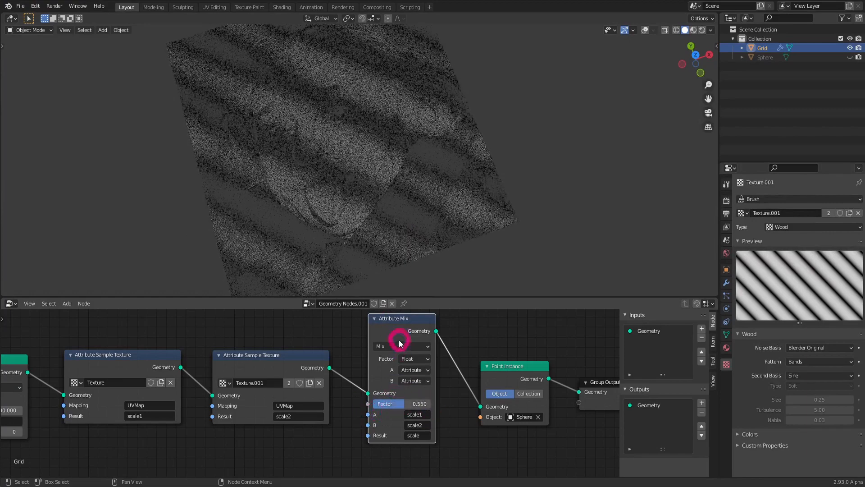
left_click(400, 345)
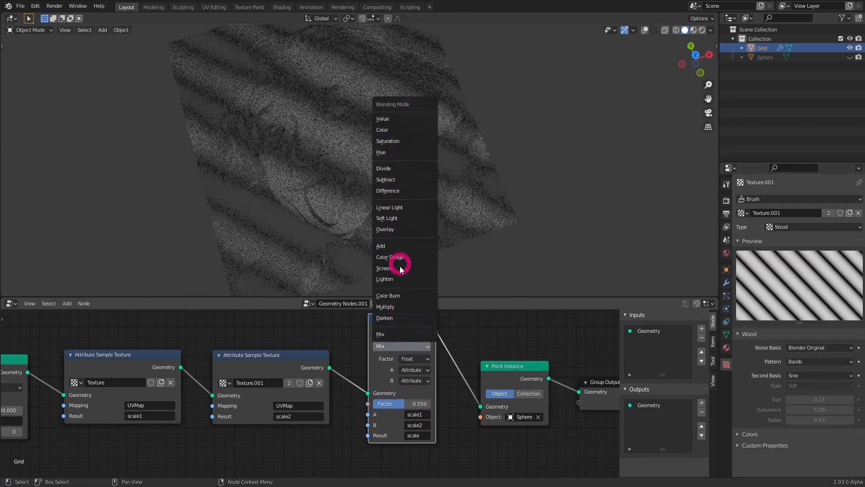
left_click_drag(410, 406, 366, 406)
middle_click_drag(403, 185, 385, 193)
- Move the Point Instance and Group Output nodes away from Attribute Mix to make room for another node
middle_click_drag(424, 402, 354, 336, "ctrl")
left_click_drag(399, 356, 547, 440)
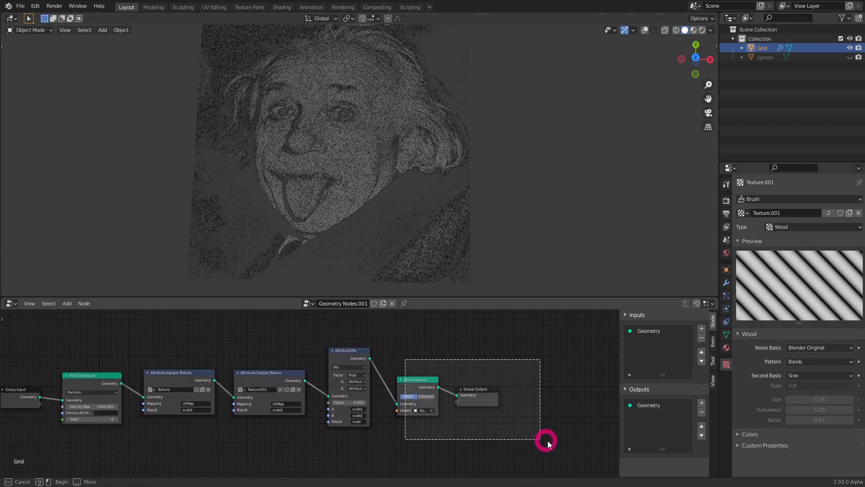
key("g")
left_click(478, 388)
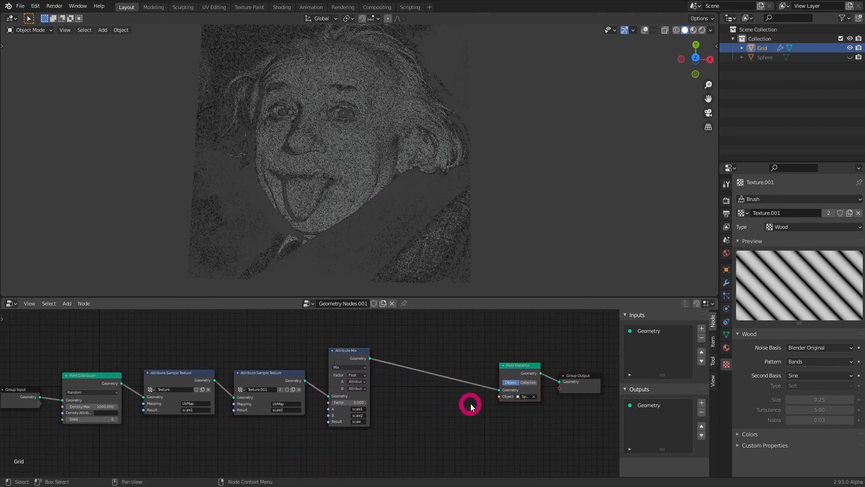
middle_click_drag(347, 194, 353, 213)
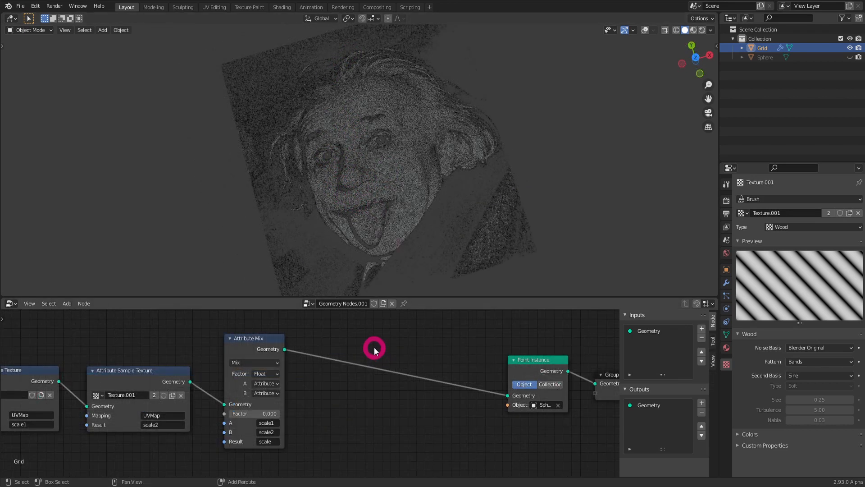
- Insert a second Attribute Mix node before Point Instance and set its A input to position
key("shift+a")
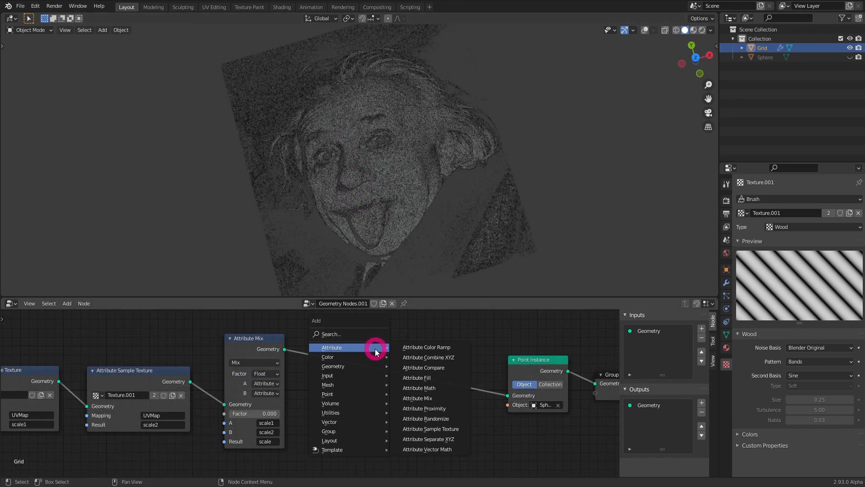
mouse_move(363, 351)
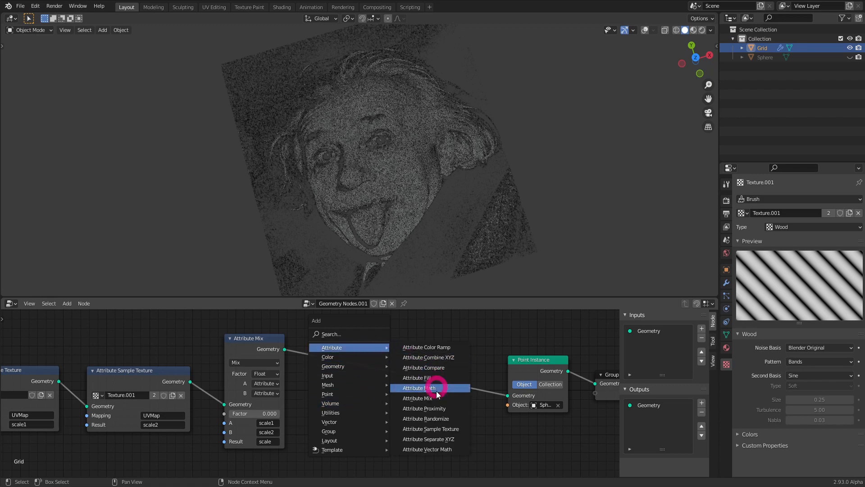
left_click(419, 398)
left_click(367, 331)
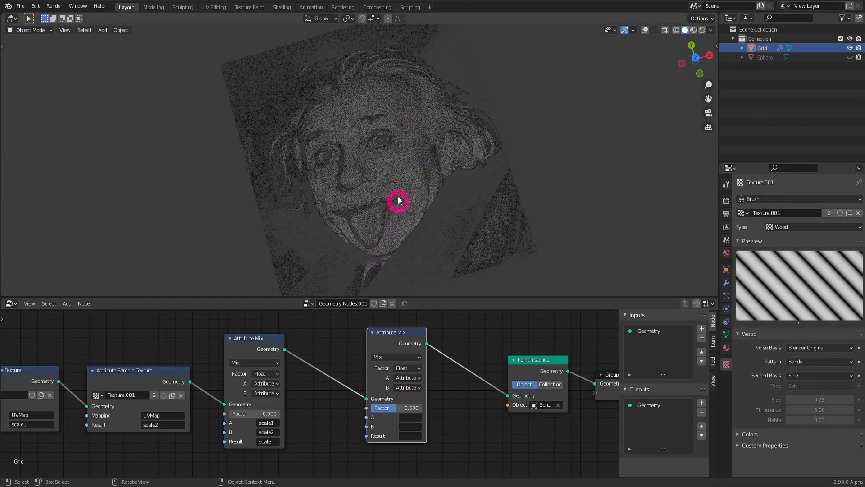
left_click(412, 416)
key("Return")
scroll(426, 415, "up", 2)
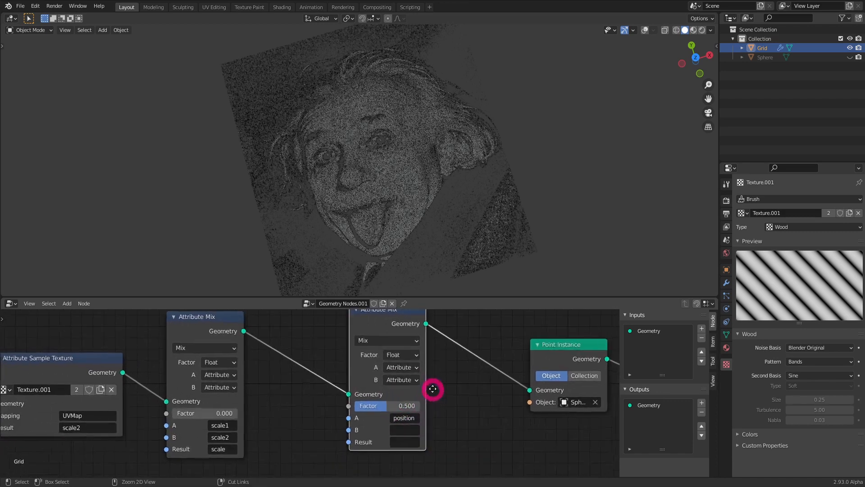
- Change the second Attribute Mix node's B input to a vector with Z 3.500, and set its result to position
left_click(402, 384)
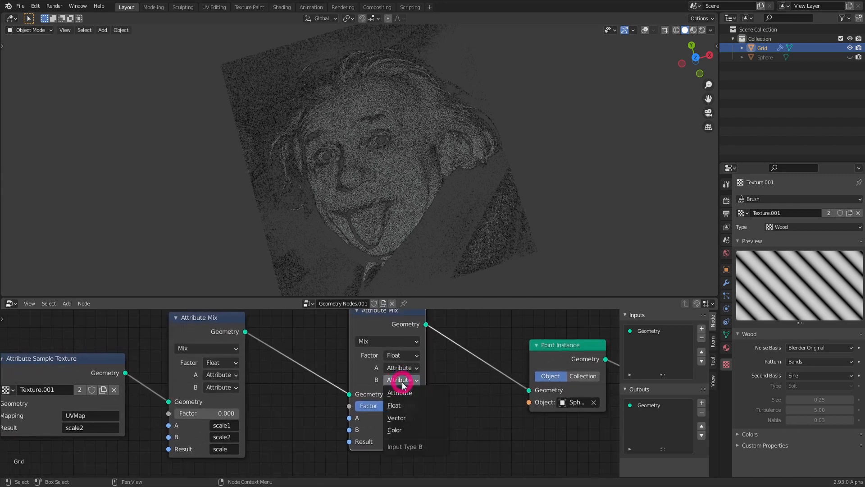
left_click(412, 417)
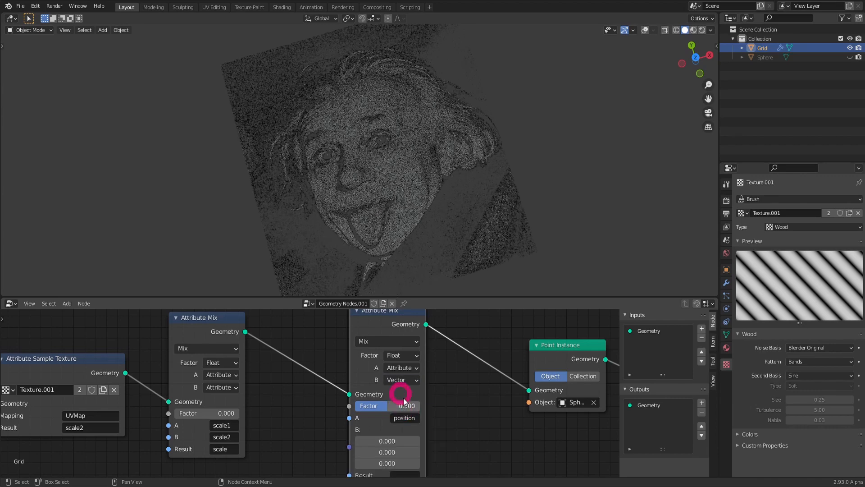
middle_click_drag(437, 414, 431, 401)
left_click_drag(385, 451, 408, 455)
middle_click_drag(446, 444, 441, 423)
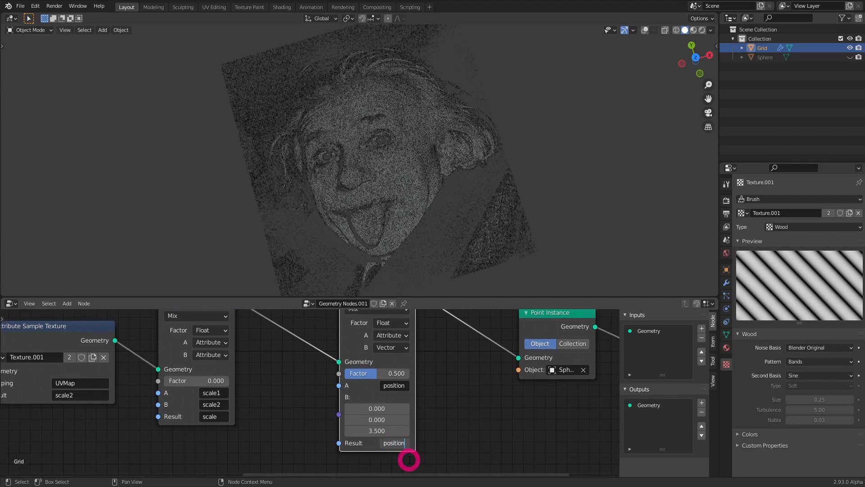
left_click(409, 463)
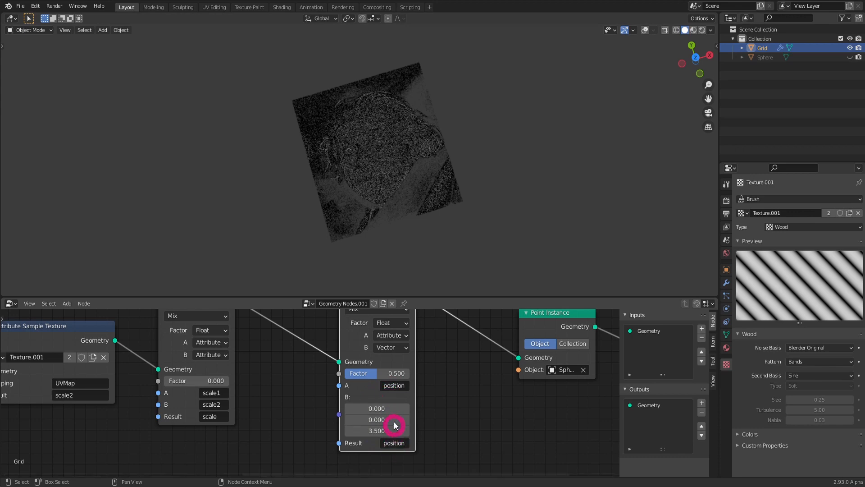
- Change the second Attribute Mix node's blend mode to Add and set its B vector's Z to 5.700
middle_click_drag(429, 237, 427, 212)
middle_click_drag(436, 401, 371, 347)
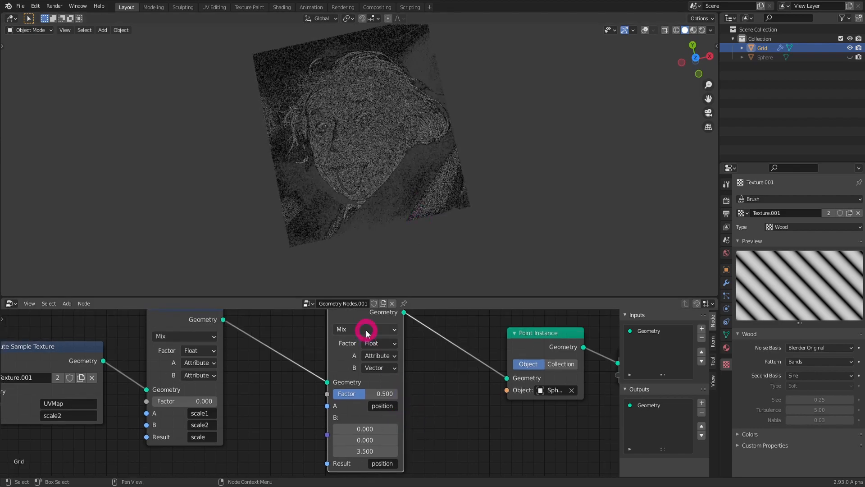
left_click(366, 330)
left_click(358, 221)
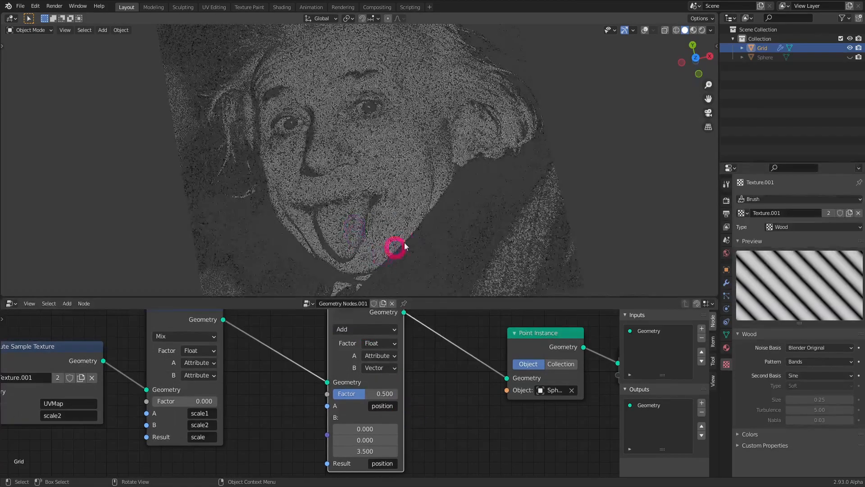
middle_click_drag(396, 245, 353, 408)
left_click_drag(364, 451, 388, 451)
middle_click_drag(461, 233, 387, 402)
mouse_move(368, 451)
left_mouse_down()
mouse_move(386, 450)
mouse_move(363, 451)
mouse_move(375, 448)
left_mouse_up()
middle_click_drag(495, 203, 475, 253)
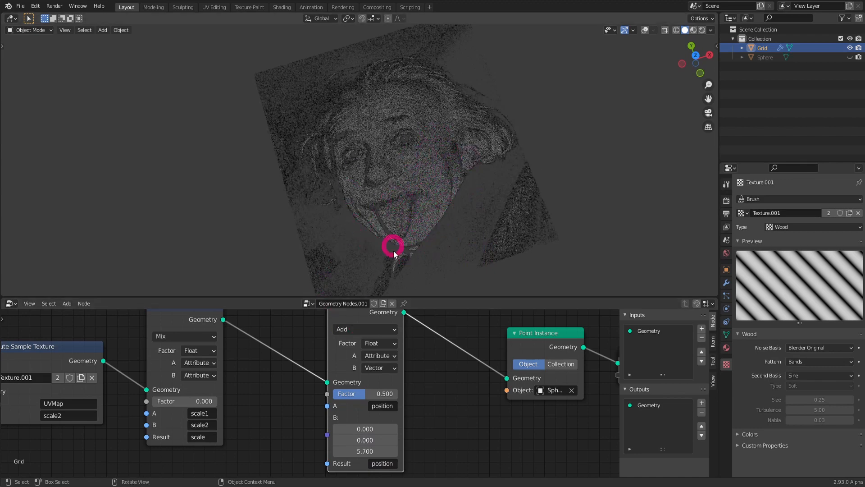
- Switch the second Attribute Mix node's factor type to Attribute and enter scale as the factor attribute
middle_click_drag(283, 393, 380, 408)
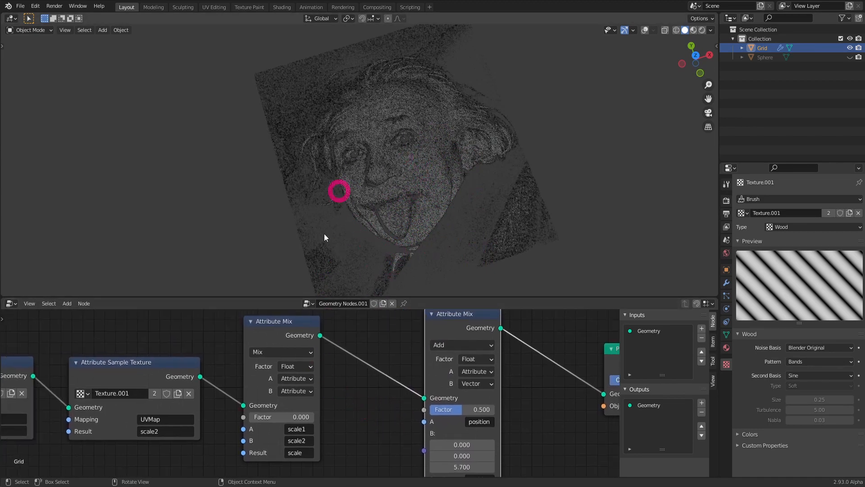
middle_click_drag(158, 412, 244, 398)
middle_click_drag(331, 373, 169, 392)
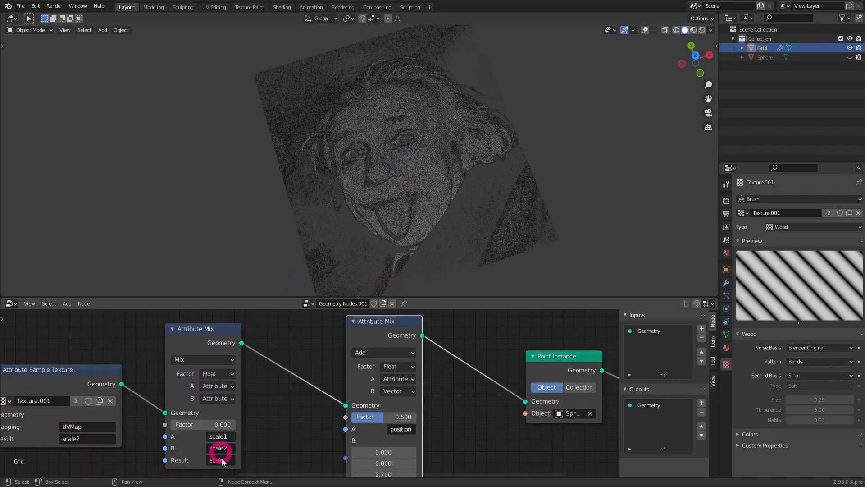
middle_click_drag(234, 469, 241, 459)
middle_click_drag(319, 422, 288, 404)
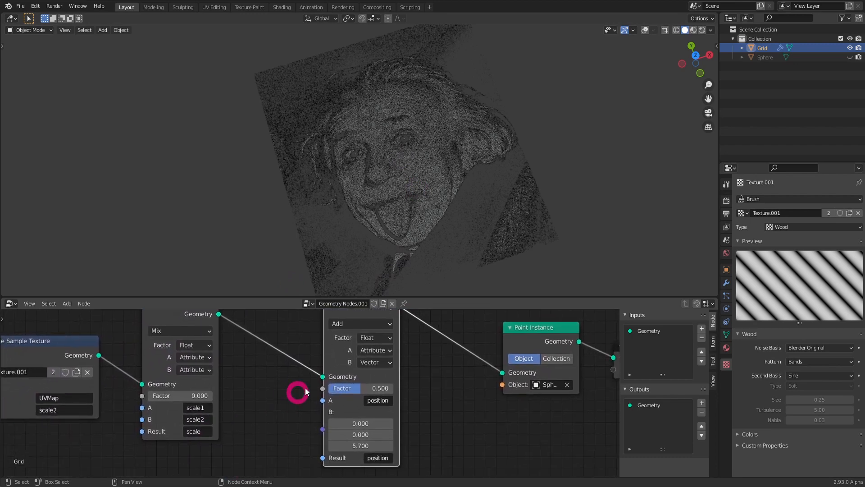
left_click(368, 339)
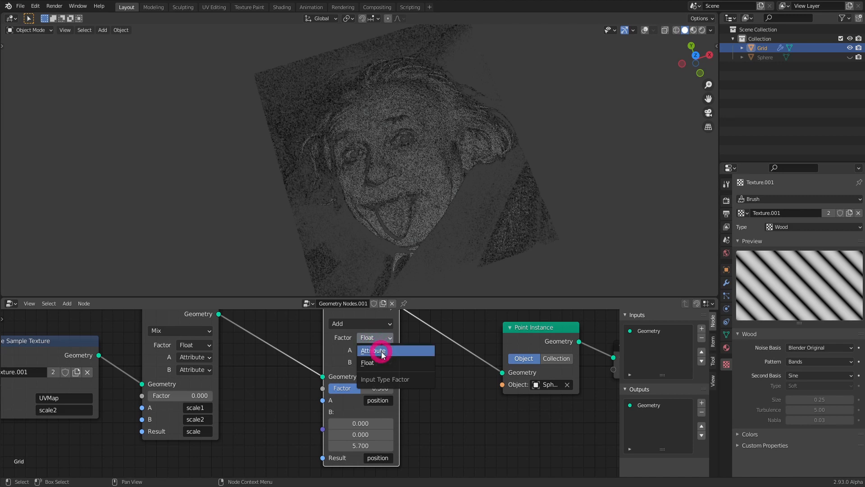
left_click(382, 354)
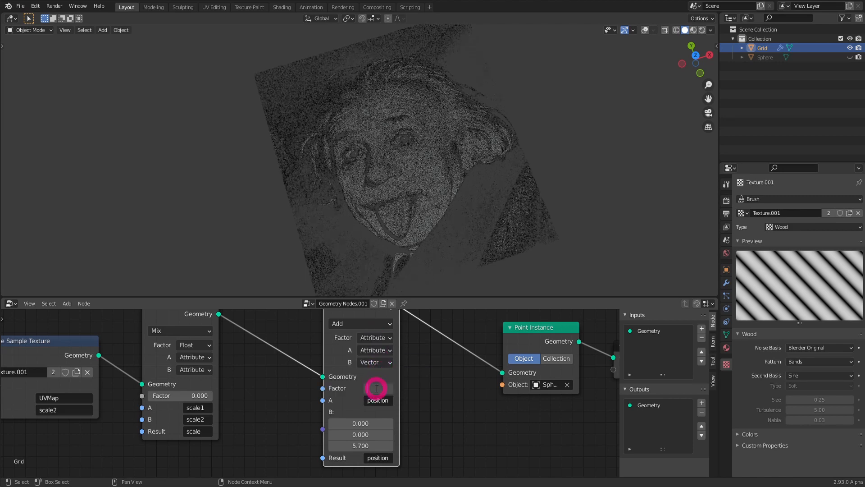
left_click(374, 389)
type("scale")
key("Return")
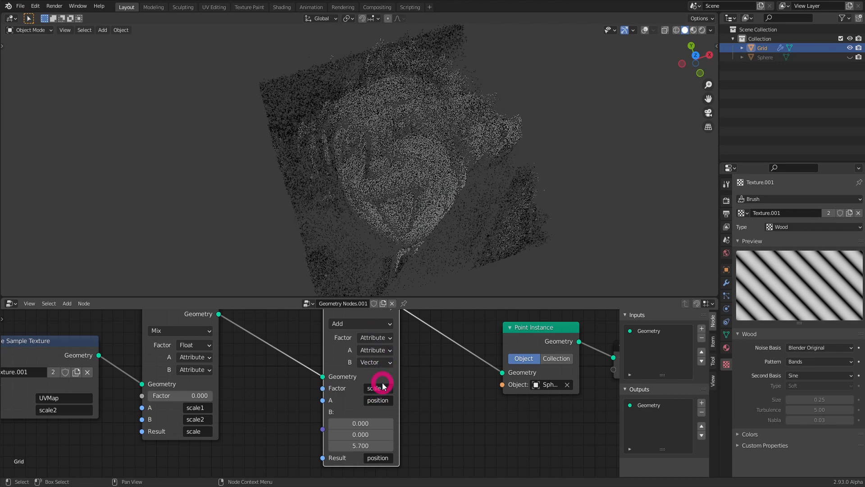
- Set the B vector's Z on the second Attribute Mix node to 6.700 and inspect the displacement in the viewport
middle_click_drag(429, 240, 456, 199)
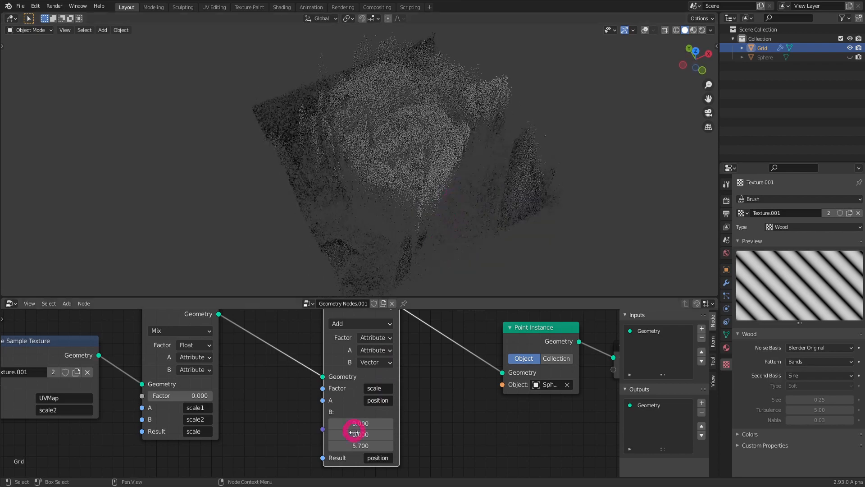
mouse_move(359, 444)
left_mouse_down()
mouse_move(377, 446)
mouse_move(363, 444)
left_mouse_up()
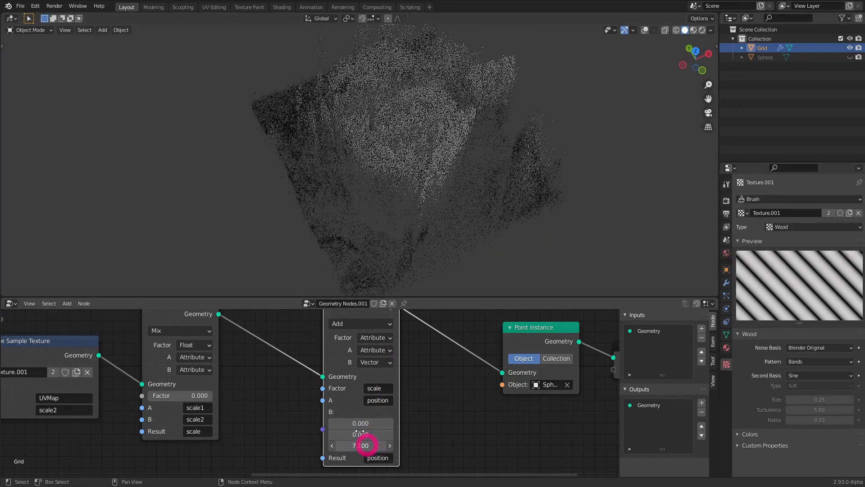
middle_click_drag(459, 201, 460, 208)
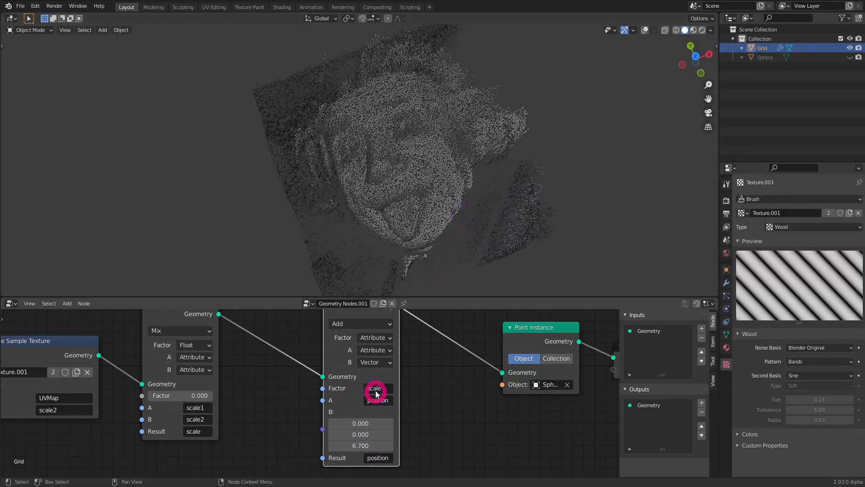
- Change the factor attribute of the second Attribute Mix node to scale1
middle_click_drag(210, 362, 450, 375)
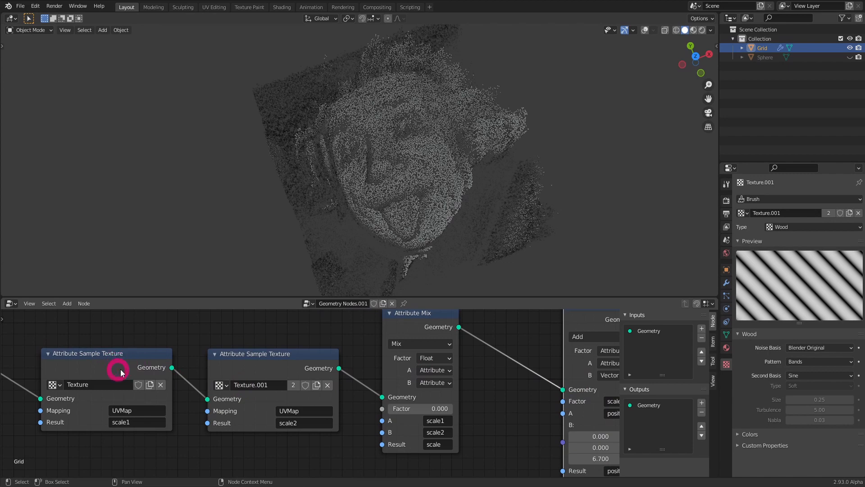
middle_click_drag(456, 355, 372, 349)
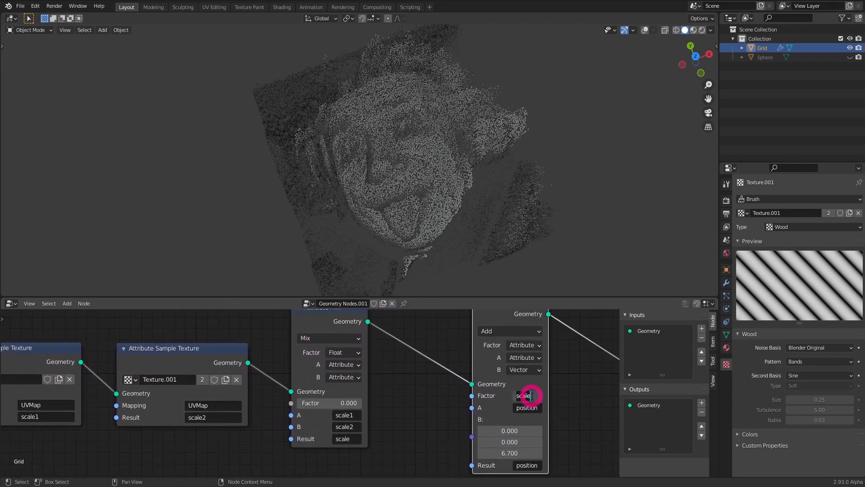
key("Return")
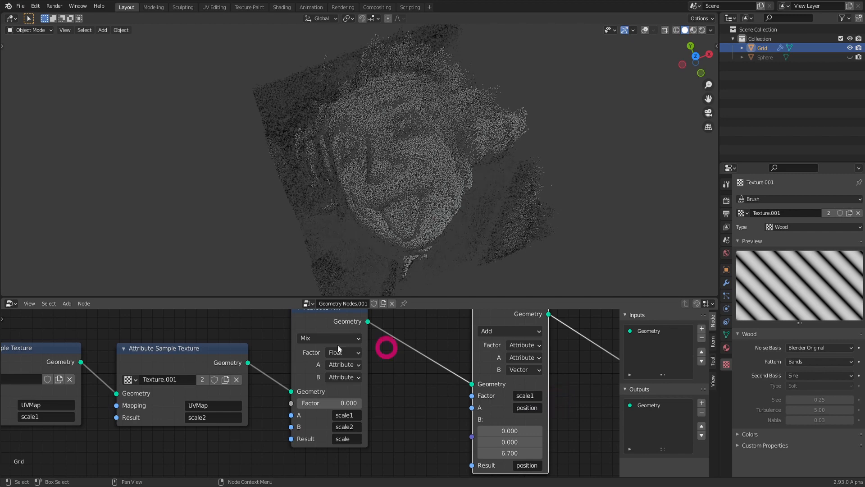
middle_click_drag(486, 384, 374, 382)
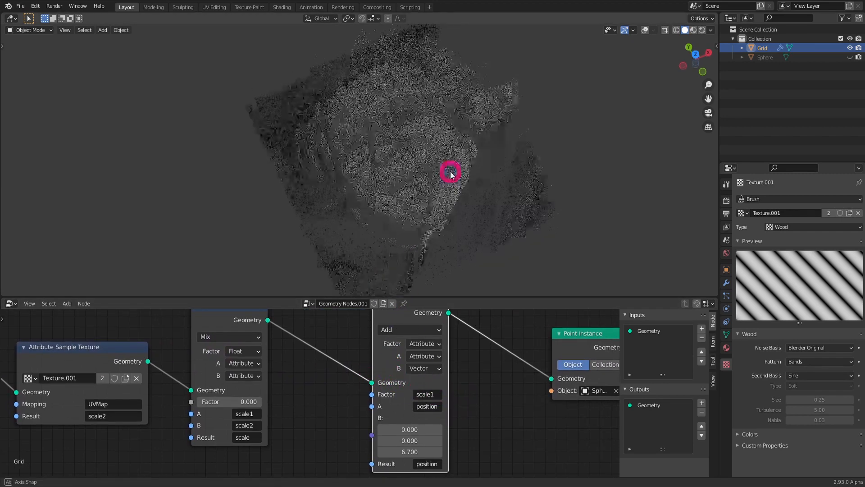
- Set the second Attribute Mix node's B vector Z to 8.100 and its factor attribute to scale2, and inspect the result
mouse_move(424, 451)
left_mouse_down()
mouse_move(407, 449)
mouse_move(415, 451)
left_mouse_up()
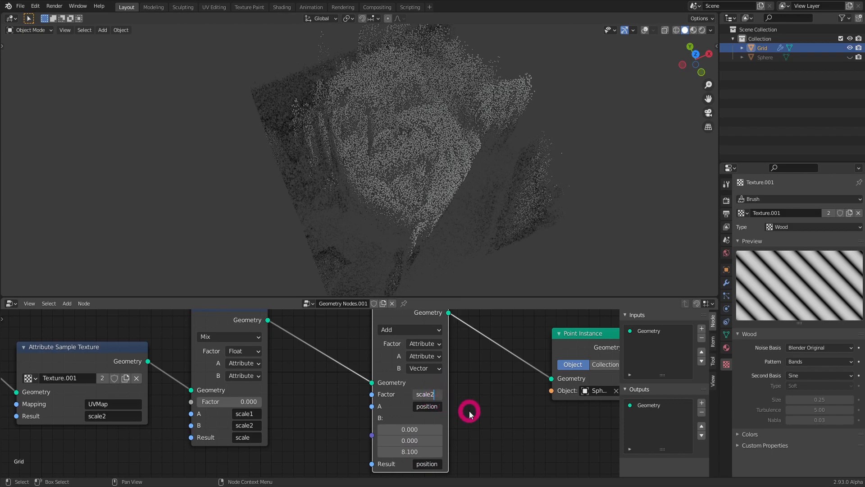
key("Return")
middle_click_drag(234, 402, 381, 406)
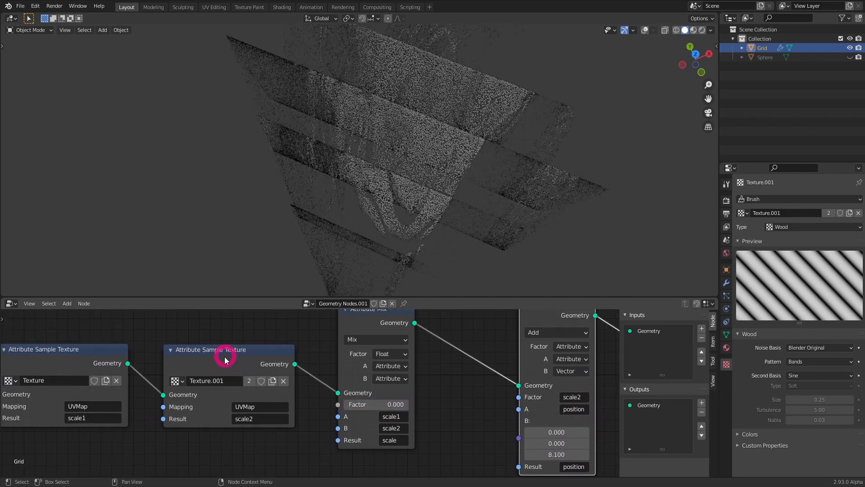
middle_click_drag(463, 170, 471, 271)
middle_click_drag(483, 355, 415, 380)
mouse_move(181, 377)
left_mouse_down()
mouse_move(198, 370)
mouse_move(183, 380)
left_mouse_up()
- Return the second Attribute Mix node's factor attribute to scale1 and adjust its B vector's Z
middle_click_drag(394, 381, 314, 353)
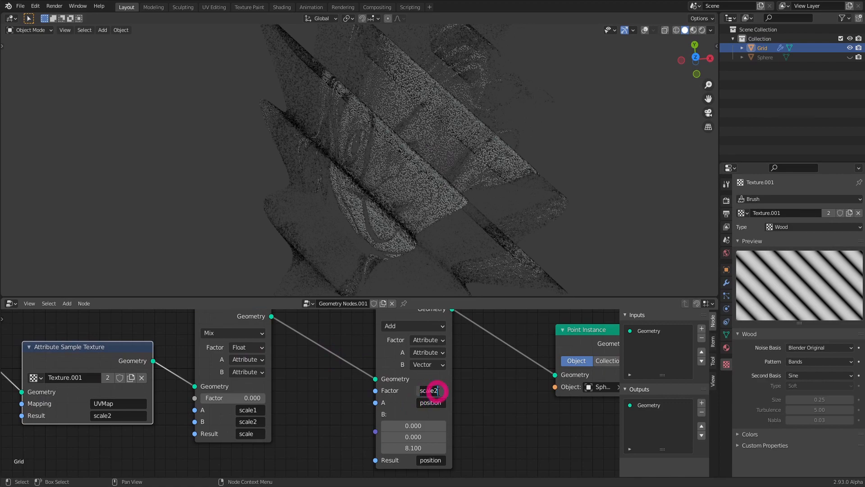
key("Return")
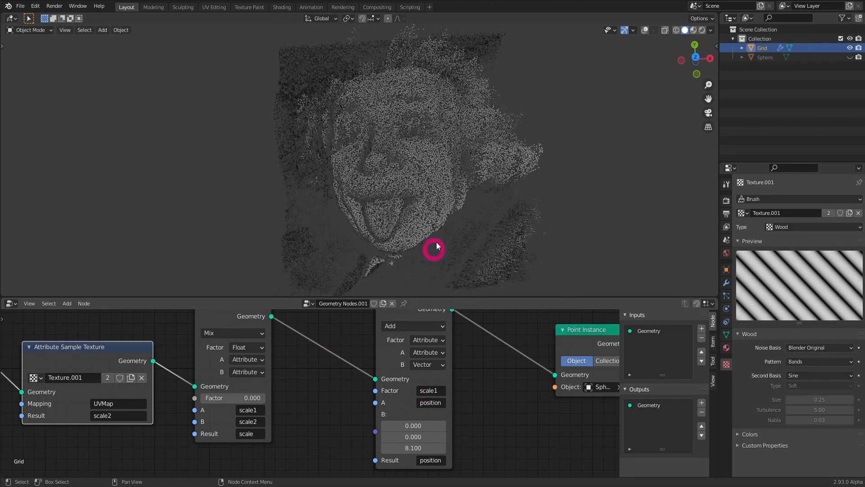
middle_click_drag(440, 195, 465, 215)
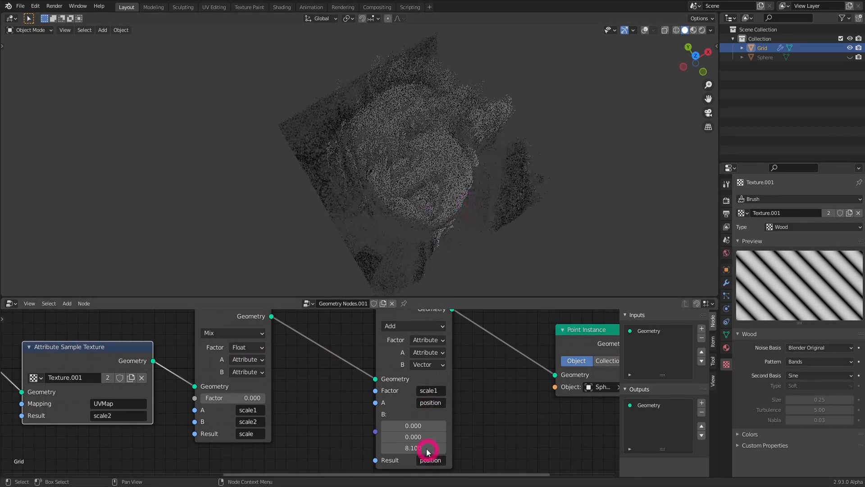
left_click_drag(421, 444, 445, 278)
- Delete the second Attribute Mix node, keeping the first Attribute Mix connected to Point Instance
middle_click_drag(458, 398, 434, 453)
left_click(388, 364)
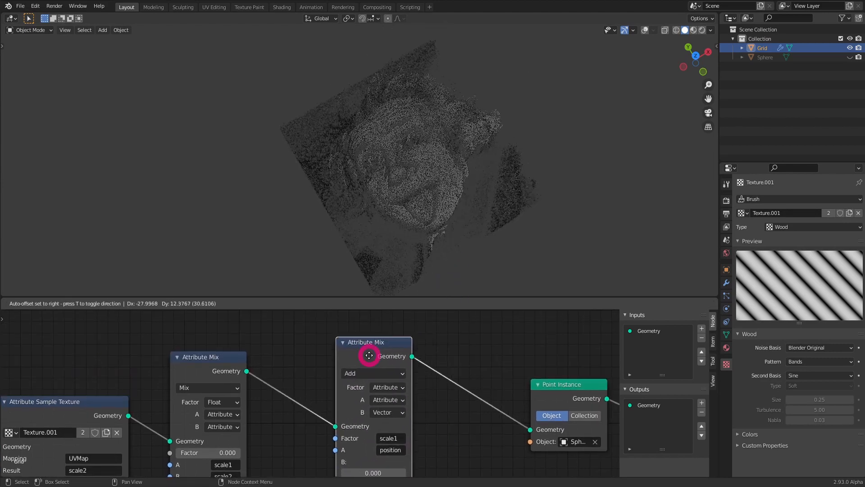
key("ctrl+x")
middle_click_drag(435, 216, 447, 199, "shift")
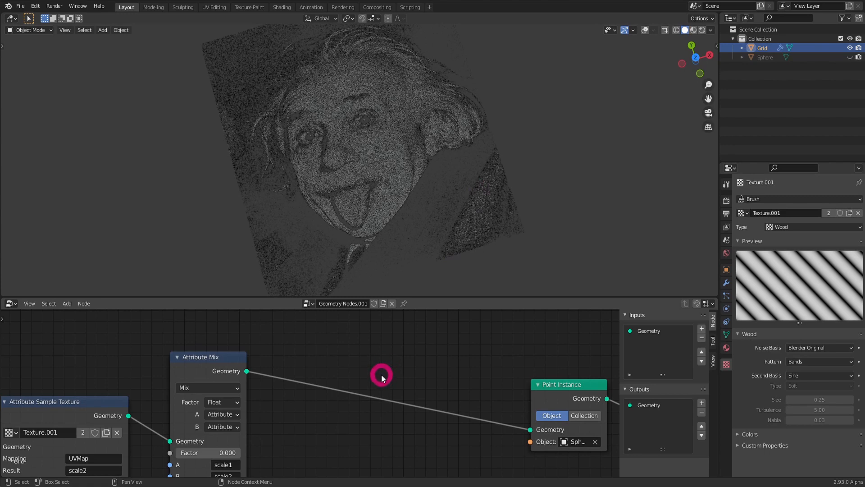
- Insert an Attribute Vector Math node between Attribute Mix and Point Instance, with scale as its A input
key("shift+a")
mouse_move(363, 362)
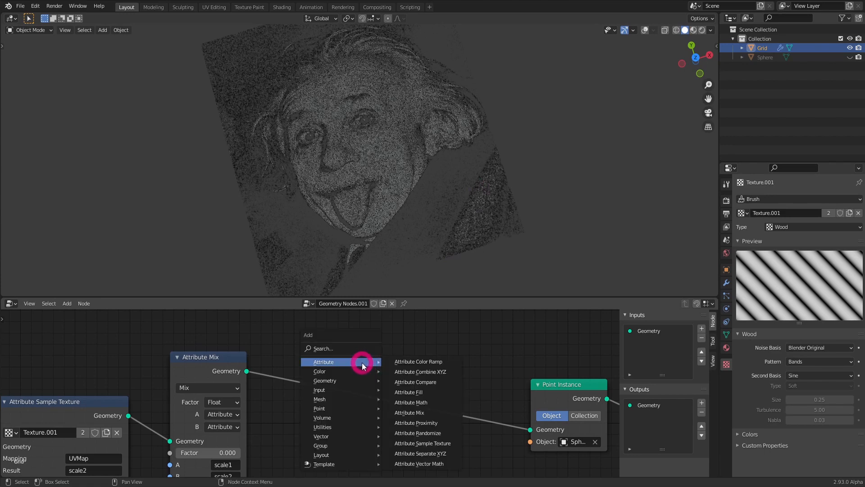
left_click(424, 463)
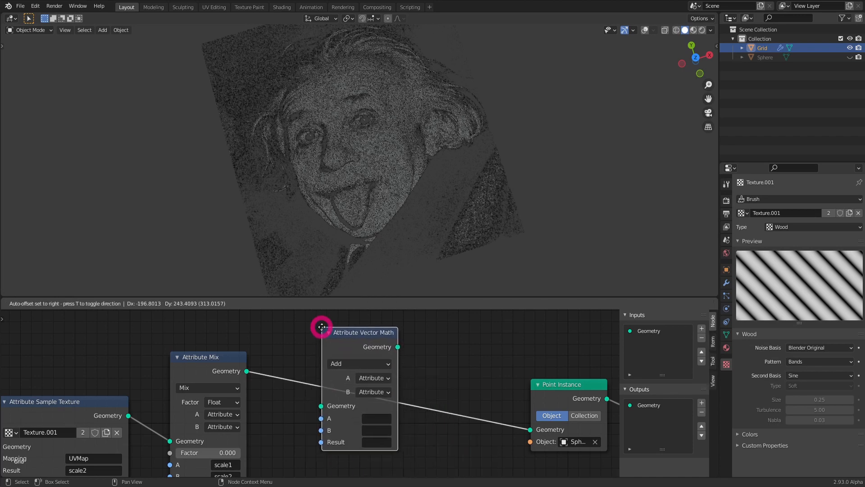
left_click(325, 327)
middle_click_drag(361, 349, 338, 352)
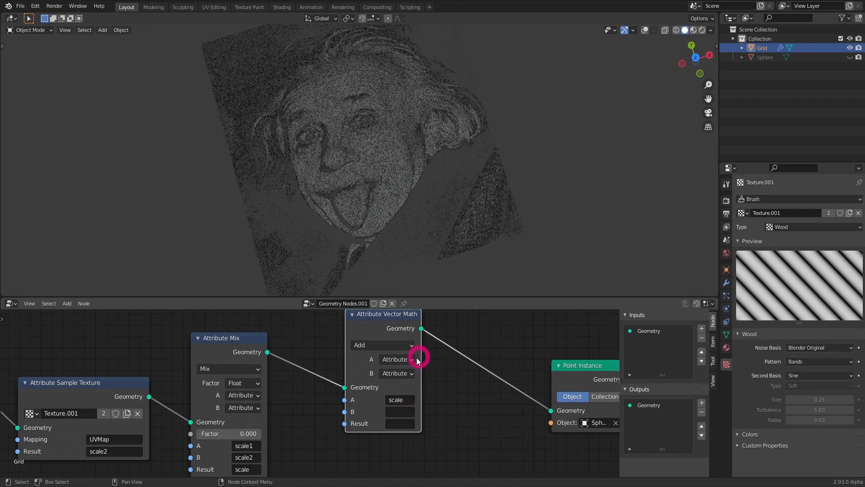
- Change the Attribute Vector Math node's B input to a vector with Z 3.200, and name its result z_up
left_click(405, 374)
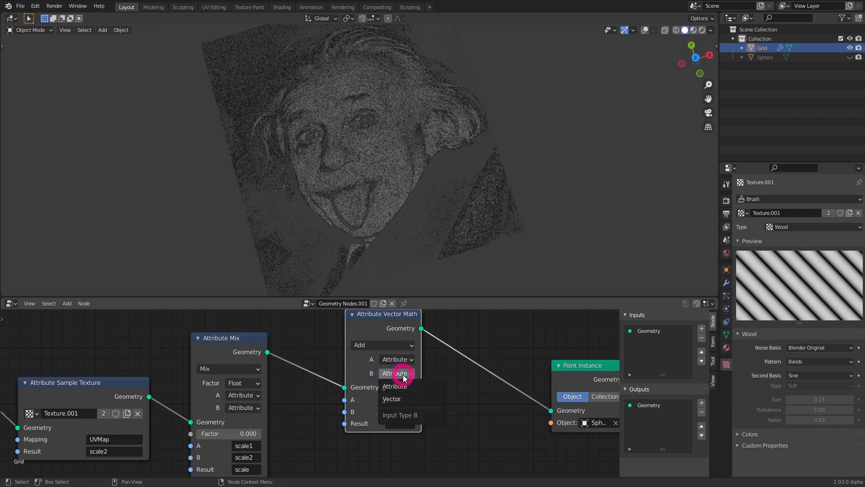
left_click(405, 404)
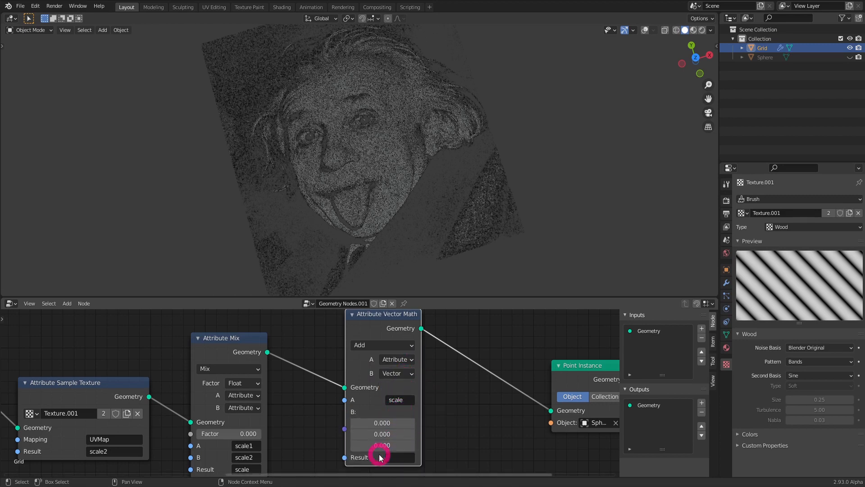
left_click_drag(386, 445, 401, 458)
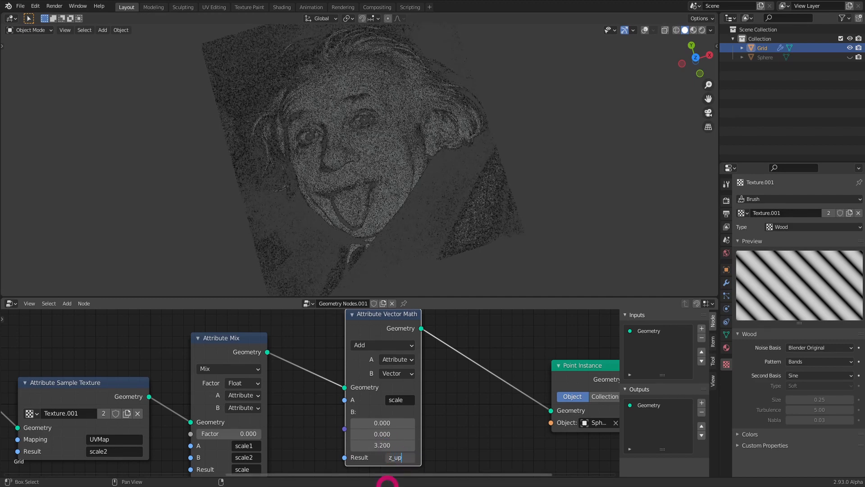
key("Return")
- Insert a second Attribute Vector Math node between the first one and Point Instance
middle_click_drag(429, 388, 364, 396)
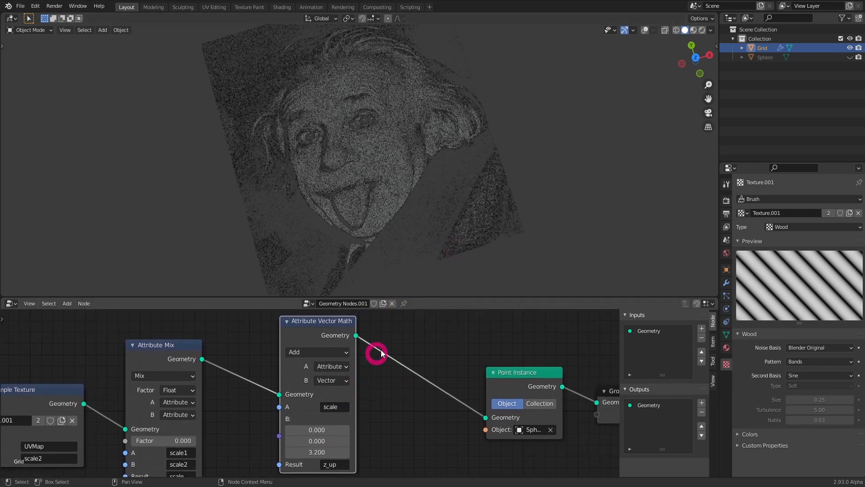
key("shift+a")
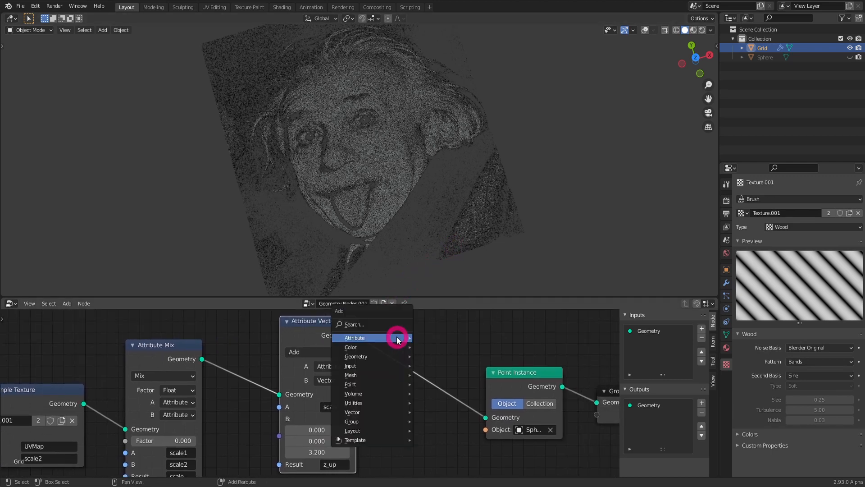
mouse_move(421, 363)
left_click(448, 441)
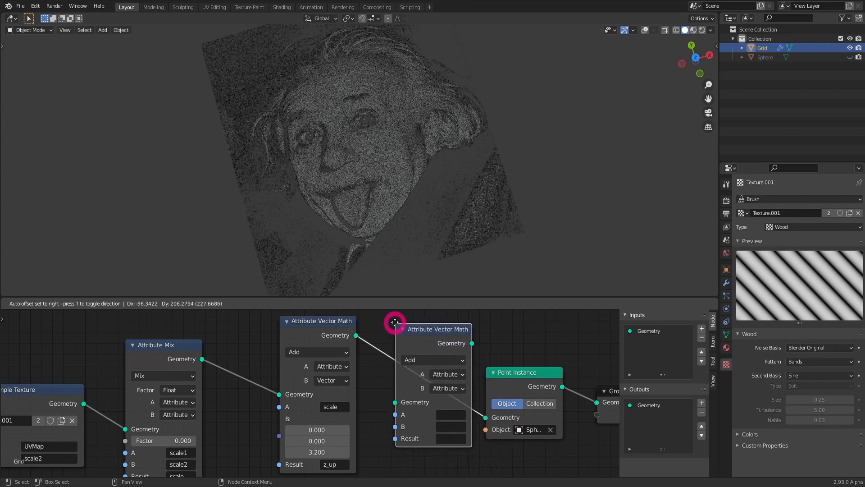
left_click(398, 322)
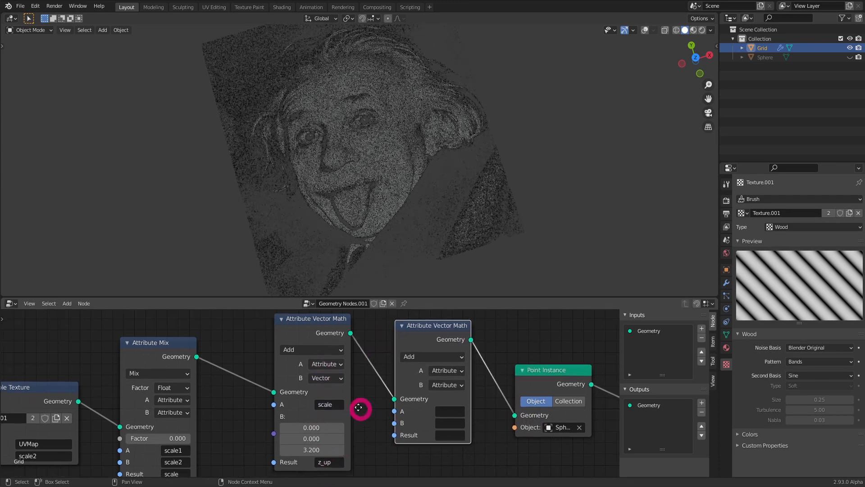
middle_click_drag(337, 413, 296, 383)
scroll(284, 378, "up", 2)
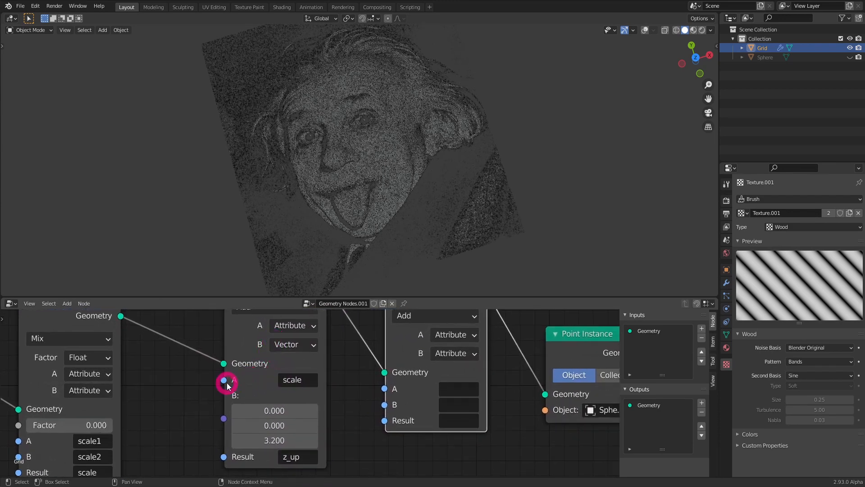
left_click_drag(223, 380, 190, 430)
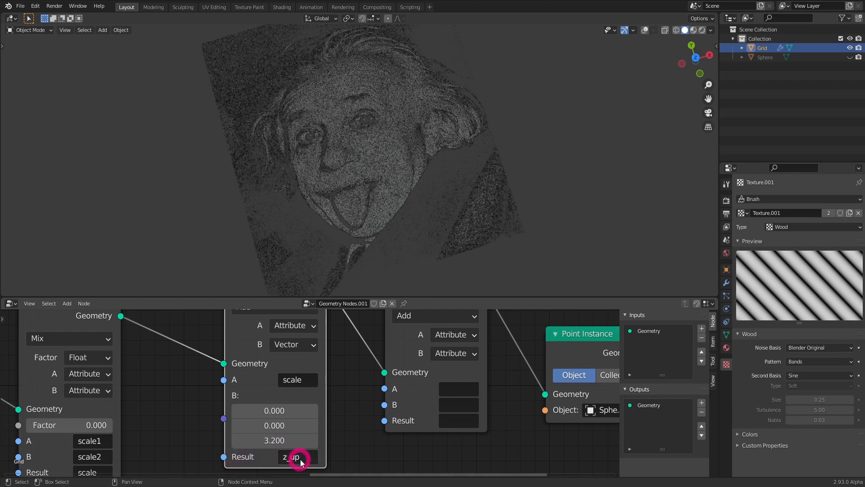
- Set the second Attribute Vector Math node's inputs to position for A and z_up for B, with position as its result
scroll(367, 395, "down", 2)
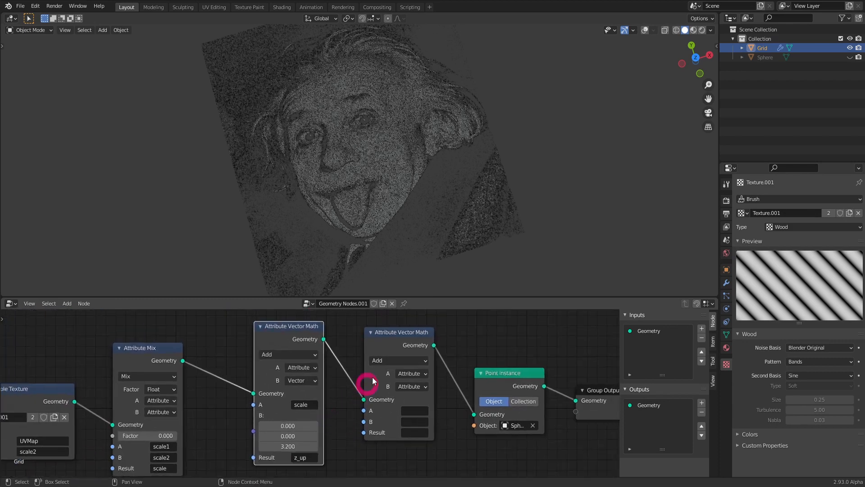
left_click_drag(393, 347, 391, 344)
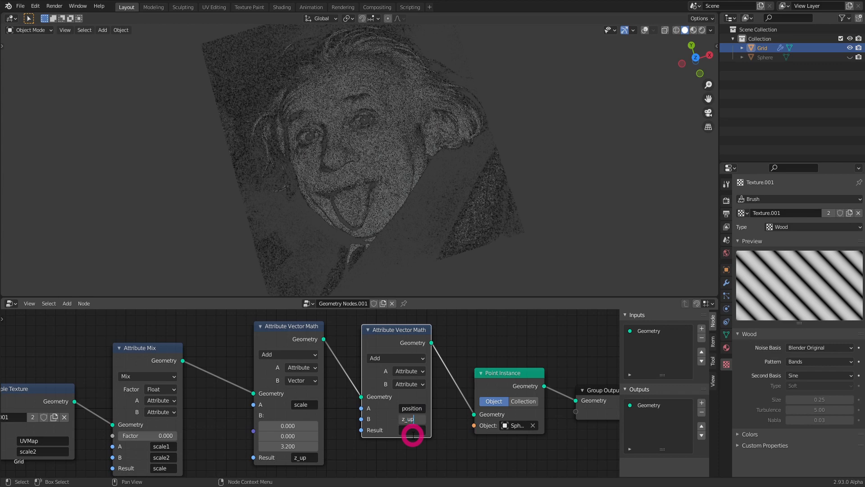
left_click(413, 438)
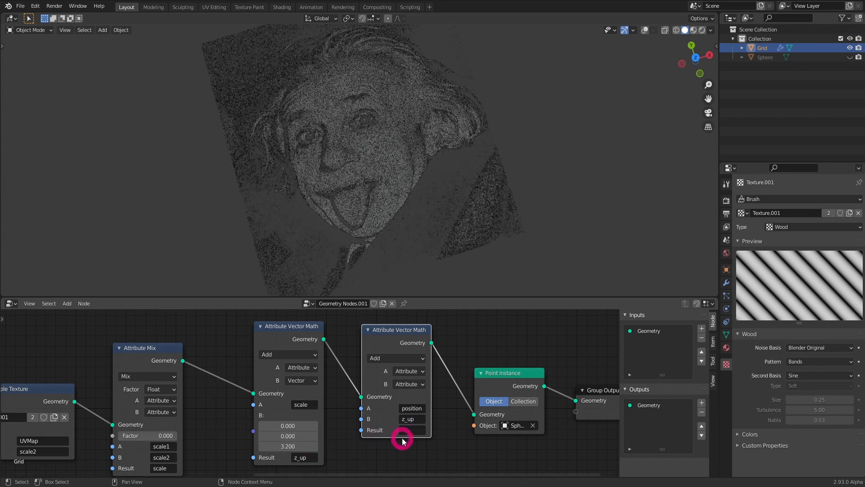
left_click(411, 431)
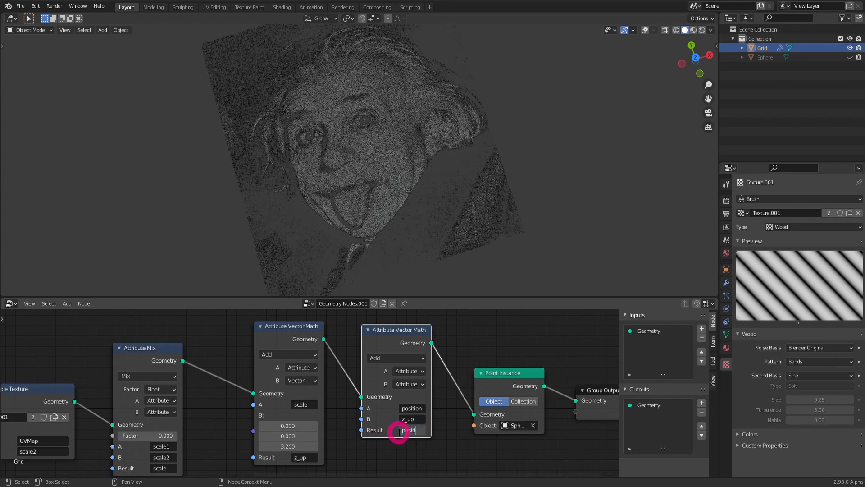
key("Return")
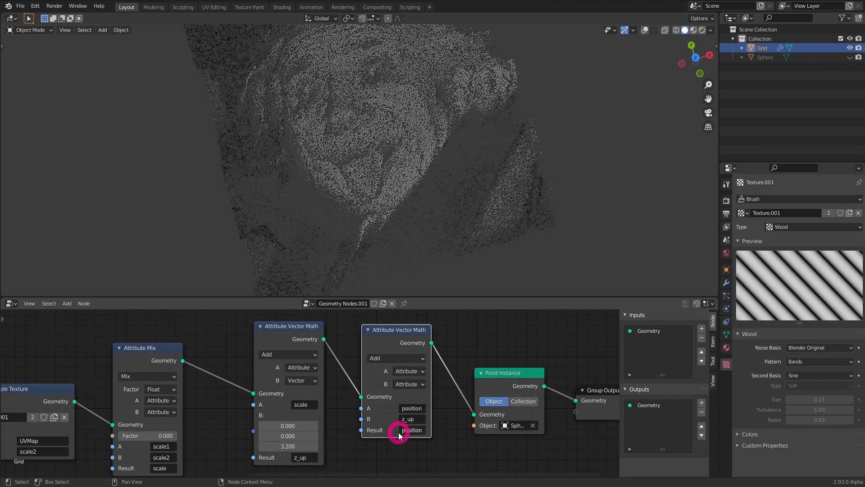
- Set the Z of the first Attribute Vector Math node's B vector to 2.800
middle_click_drag(421, 206, 423, 137)
mouse_move(286, 444)
left_mouse_down()
mouse_move(303, 444)
mouse_move(290, 445)
mouse_move(290, 436)
left_mouse_up()
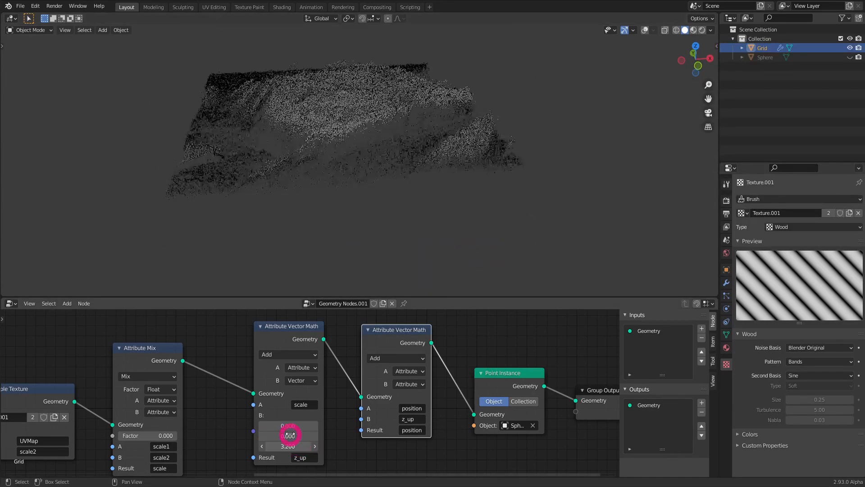
middle_click_drag(378, 199, 388, 252)
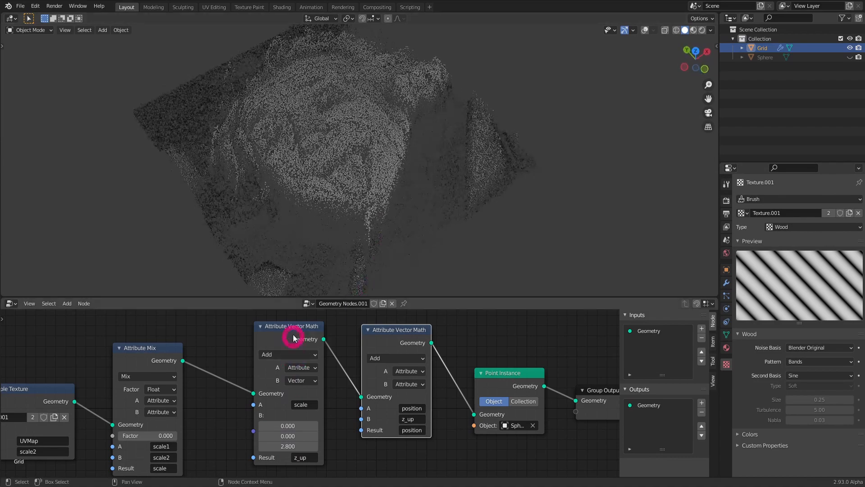
- Change the first Attribute Vector Math node's operation to Multiply and set its B vector's Z to 4.800
left_click(288, 355)
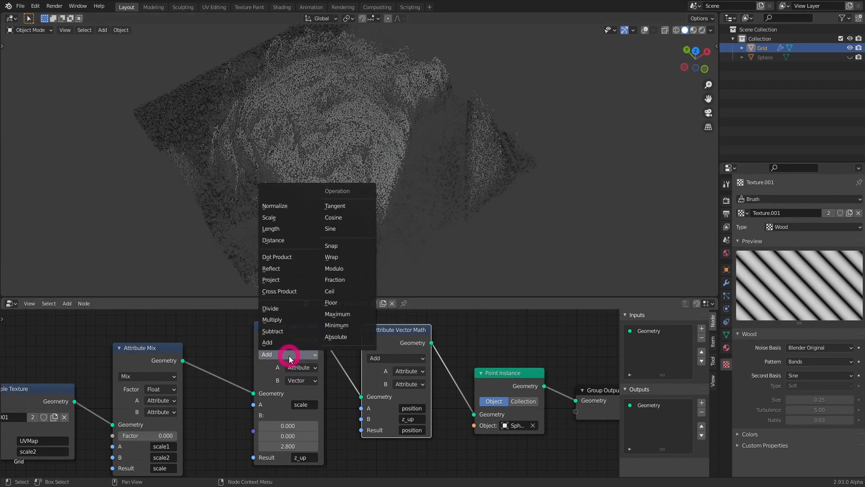
left_click(286, 325)
middle_click_drag(353, 208, 352, 180)
left_click_drag(288, 446, 309, 444)
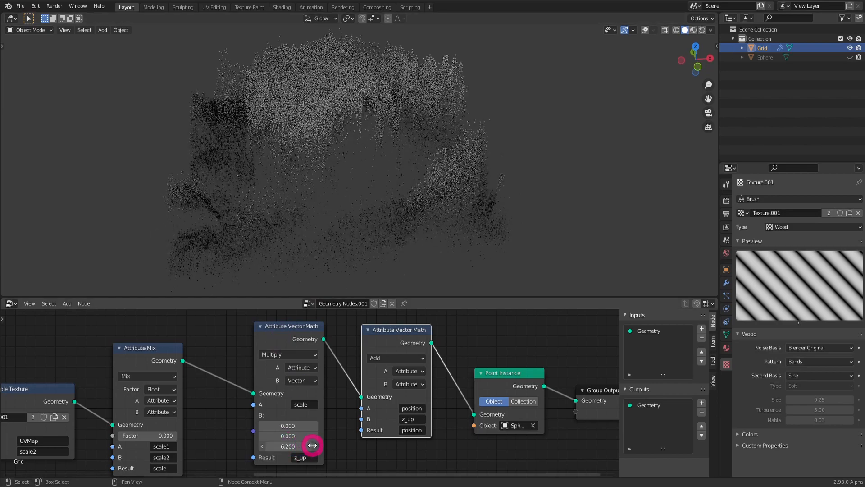
middle_click_drag(361, 226, 431, 228)
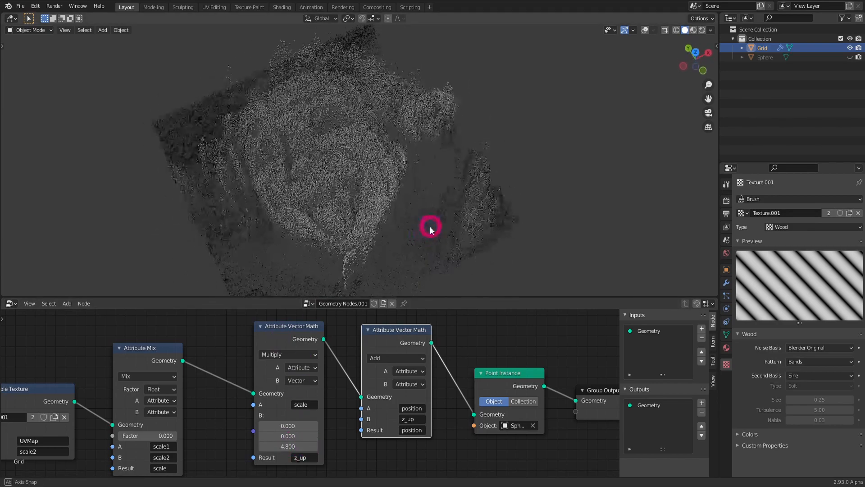
- Switch the first Attribute Vector Math node to Add to compare the displacement, and restore Multiply
middle_click_drag(334, 375, 363, 372)
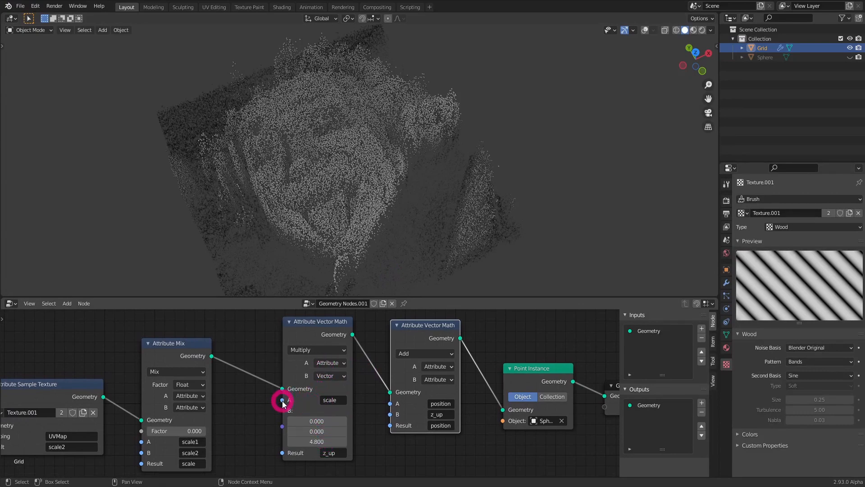
mouse_move(282, 402)
left_mouse_down()
mouse_move(259, 409)
mouse_move(285, 429)
mouse_move(265, 434)
mouse_move(269, 405)
left_mouse_up()
left_click(300, 351)
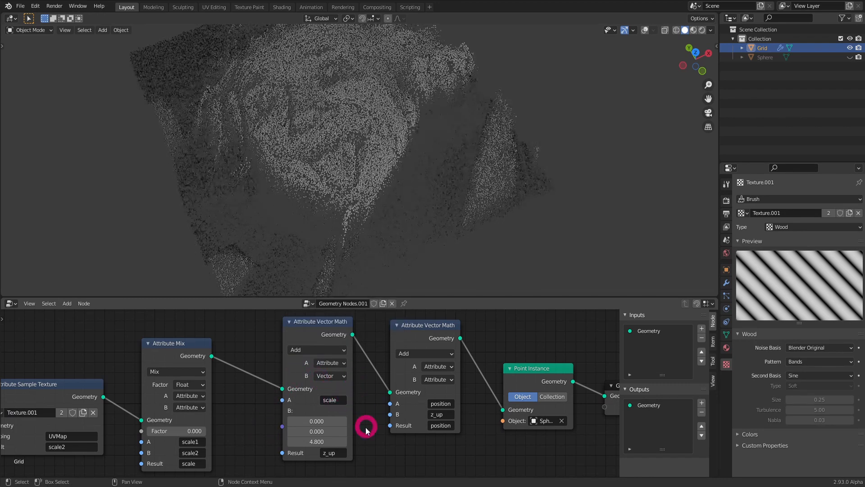
middle_click_drag(373, 196, 341, 99)
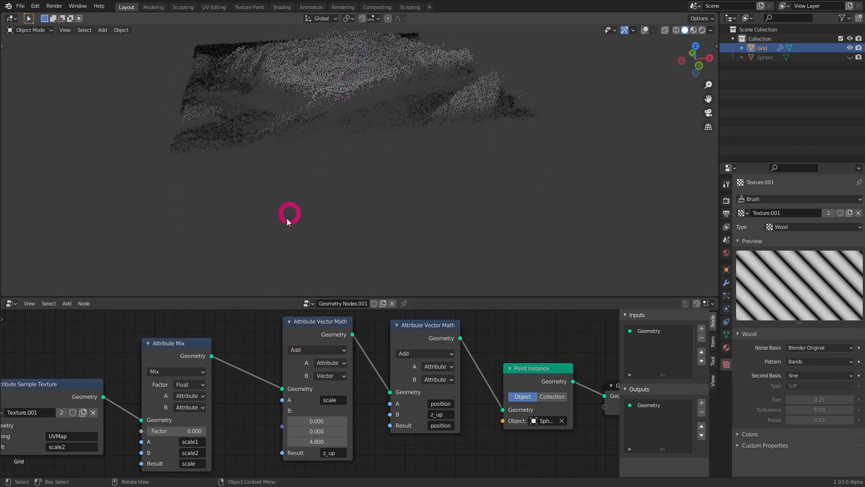
left_click(317, 351)
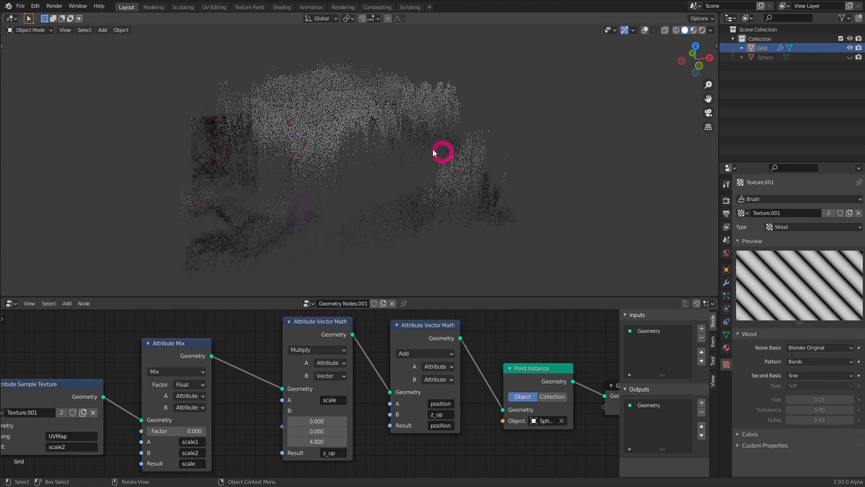
middle_click_drag(435, 152, 393, 255)
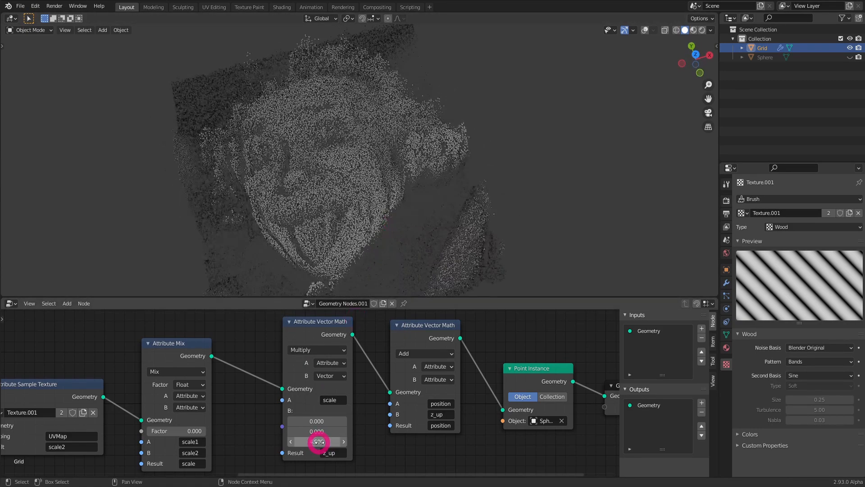
- Set the Multiply node's Z to 7.000 and reposition the two Attribute Vector Math nodes together
left_click_drag(319, 442, 390, 373)
scroll(354, 404, "down", 2)
left_click_drag(297, 326, 441, 448)
key("g")
left_click(427, 440)
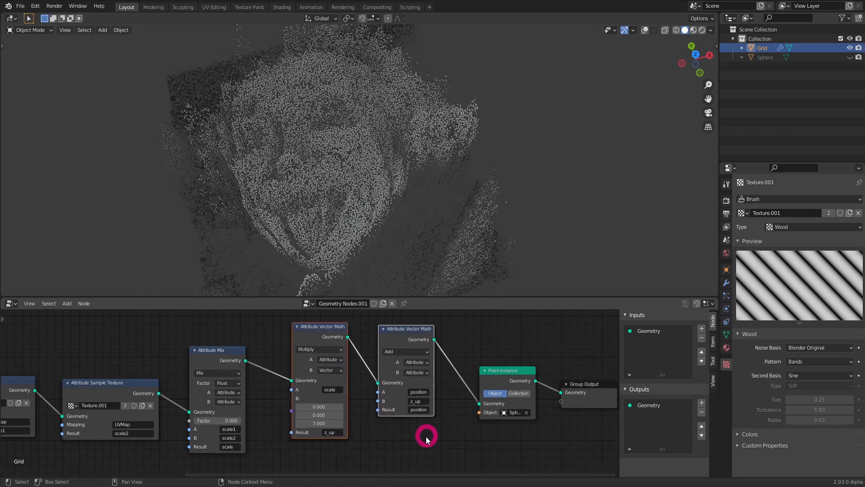
- Add an unconnected Attribute Mix node below the second Attribute Vector Math node
scroll(342, 372, "up", 4)
scroll(354, 363, "down", 2)
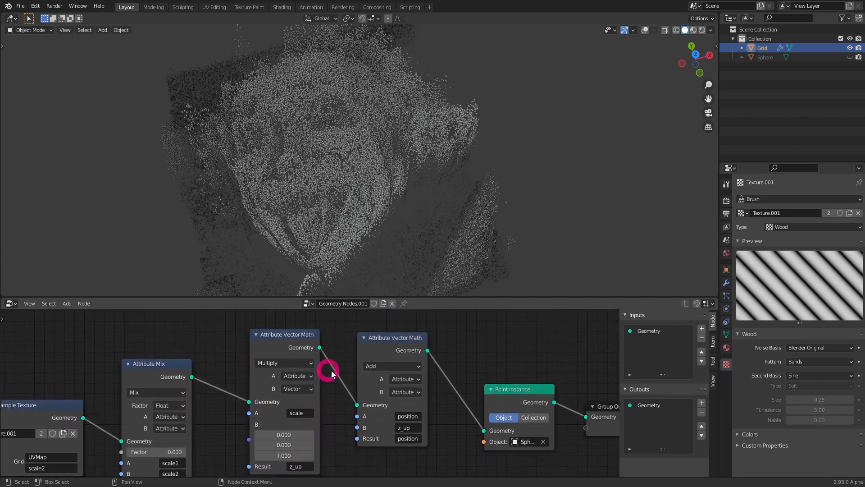
left_click_drag(248, 323, 433, 470)
middle_click_drag(433, 424, 425, 371)
left_click(397, 424)
key("shift+a")
mouse_move(375, 372)
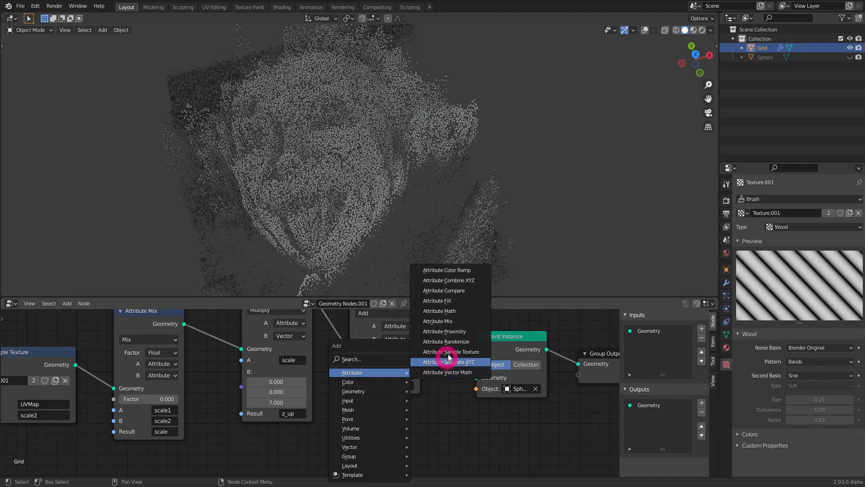
left_click(453, 324)
left_click(343, 403)
- Set the Z of the Multiply node's B vector to 11.500 and inspect the displaced points
scroll(342, 412, "down", 1)
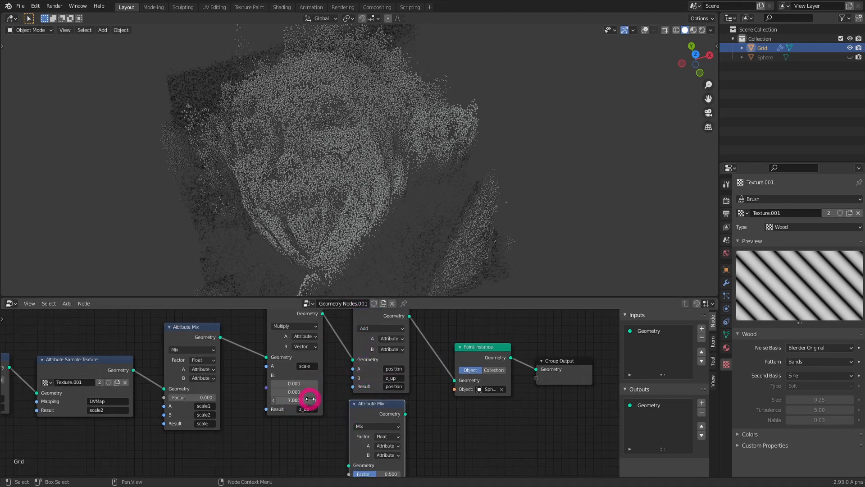
left_click_drag(310, 399, 401, 238)
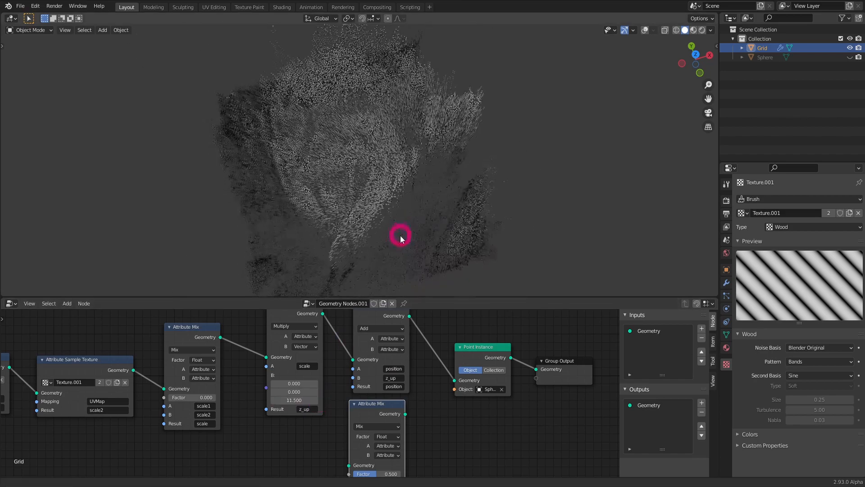
middle_click_drag(401, 237, 406, 279)
- Delete the unconnected Attribute Mix node below the second Attribute Vector Math node
key("x")
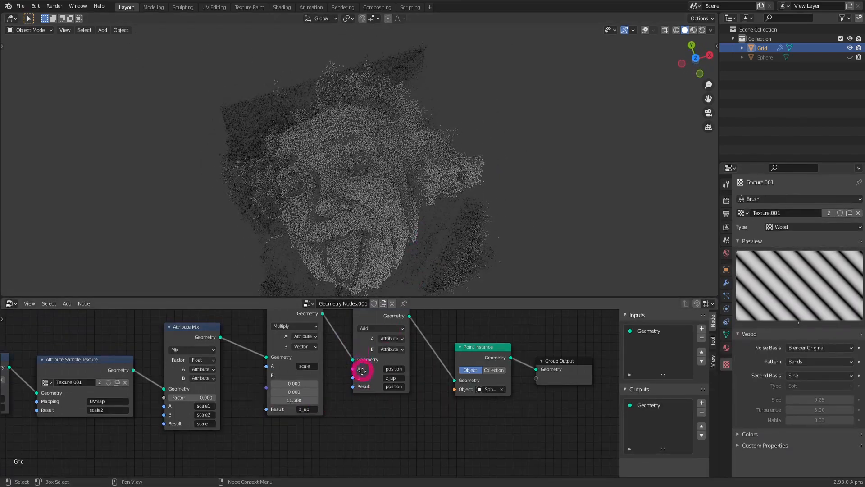
middle_click_drag(362, 370, 354, 386)
mouse_move(394, 234)
middle_mouse_down()
mouse_move(431, 209)
mouse_move(394, 236)
mouse_move(407, 230)
mouse_move(405, 239)
middle_mouse_up()
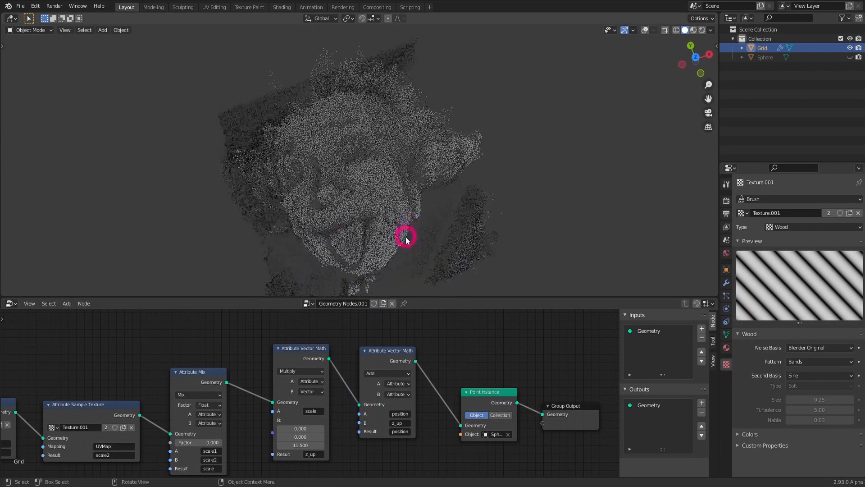